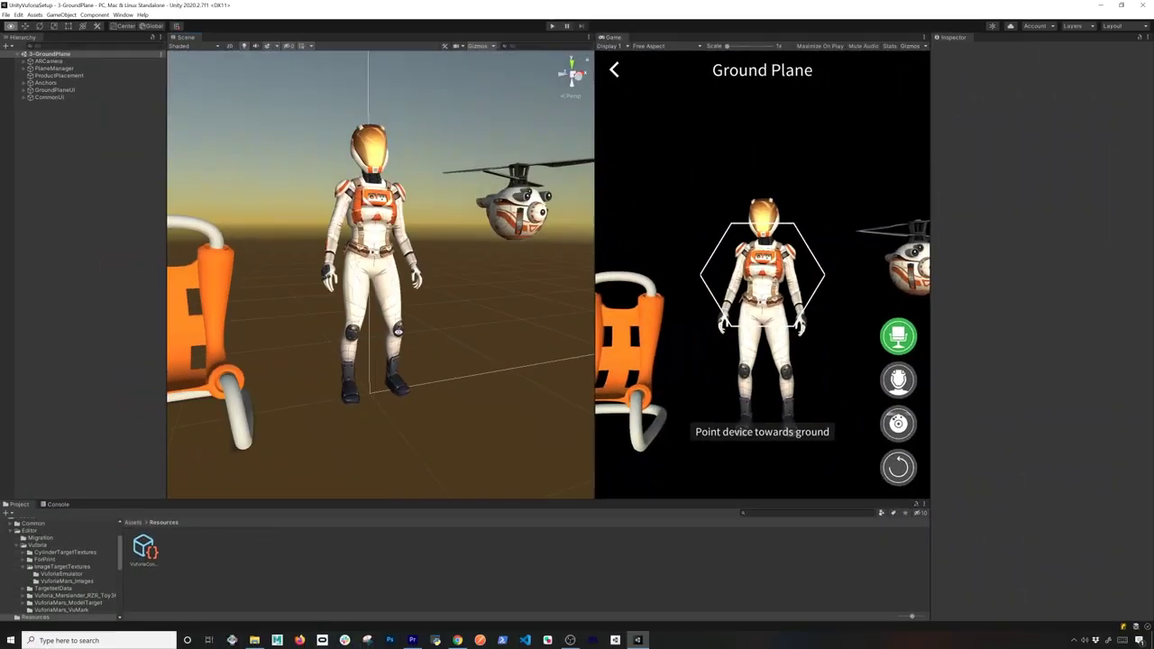
{"action": "left_click_drag", "start_coordinate": [397, 331], "coordinate": [447, 364], "text": "alt"}
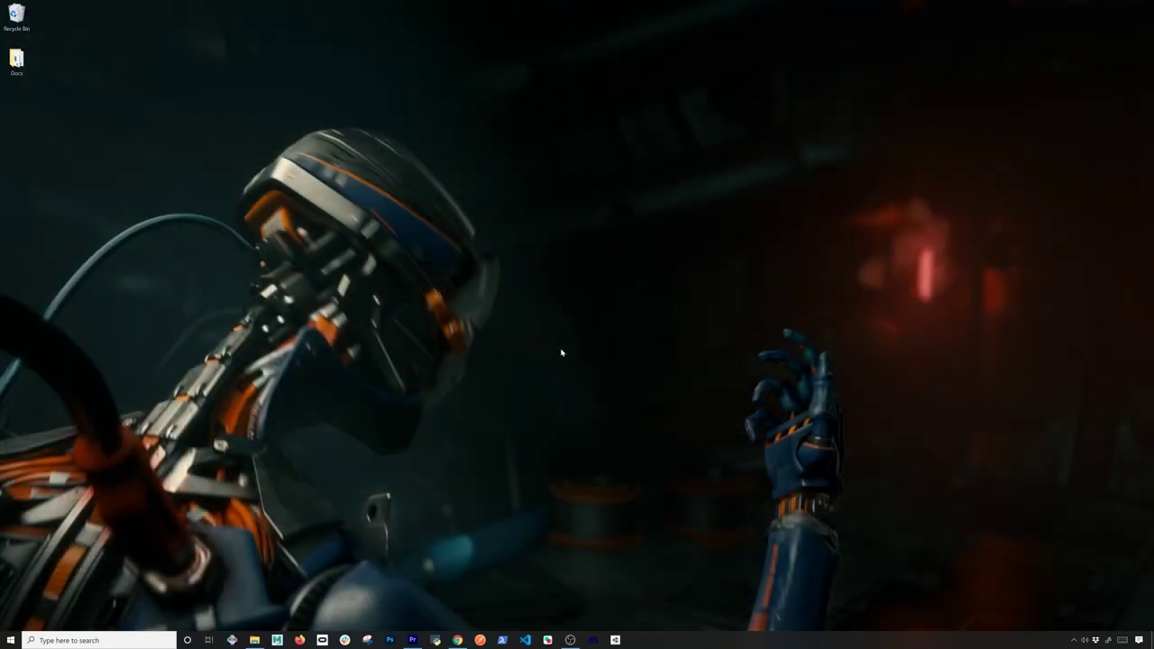
Create a new Unity project from the 3D template, named UnityVuforiaDemo.
{"action": "left_click", "coordinate": [755, 217]}
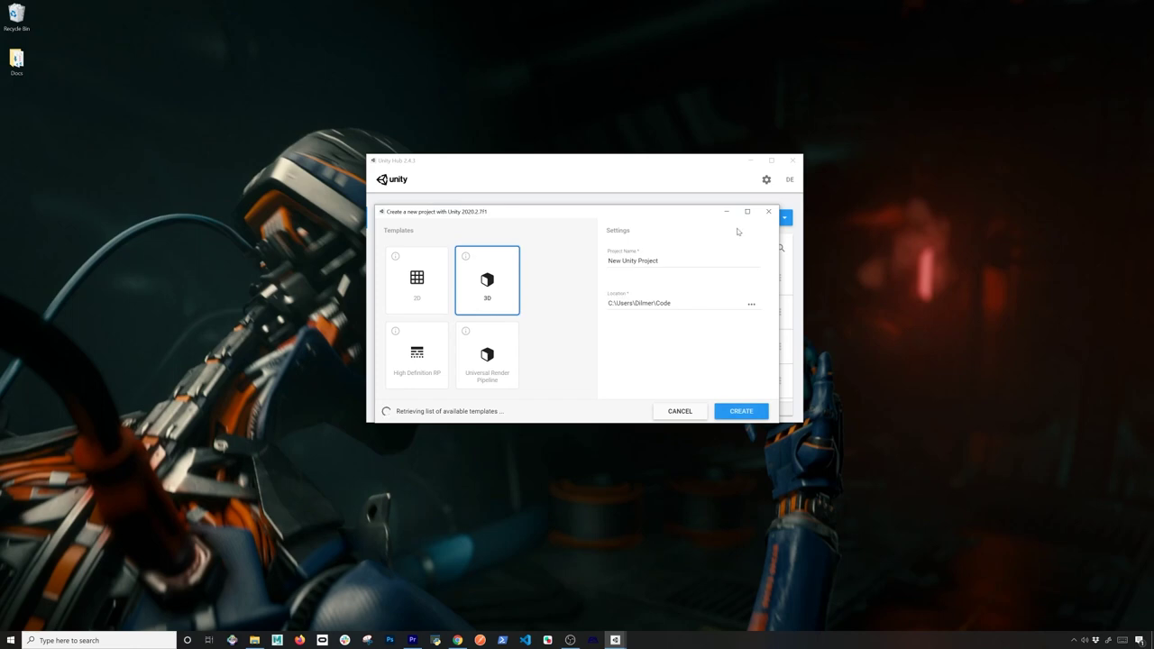
{"action": "type", "text": "UnityVuforiaDemo"}
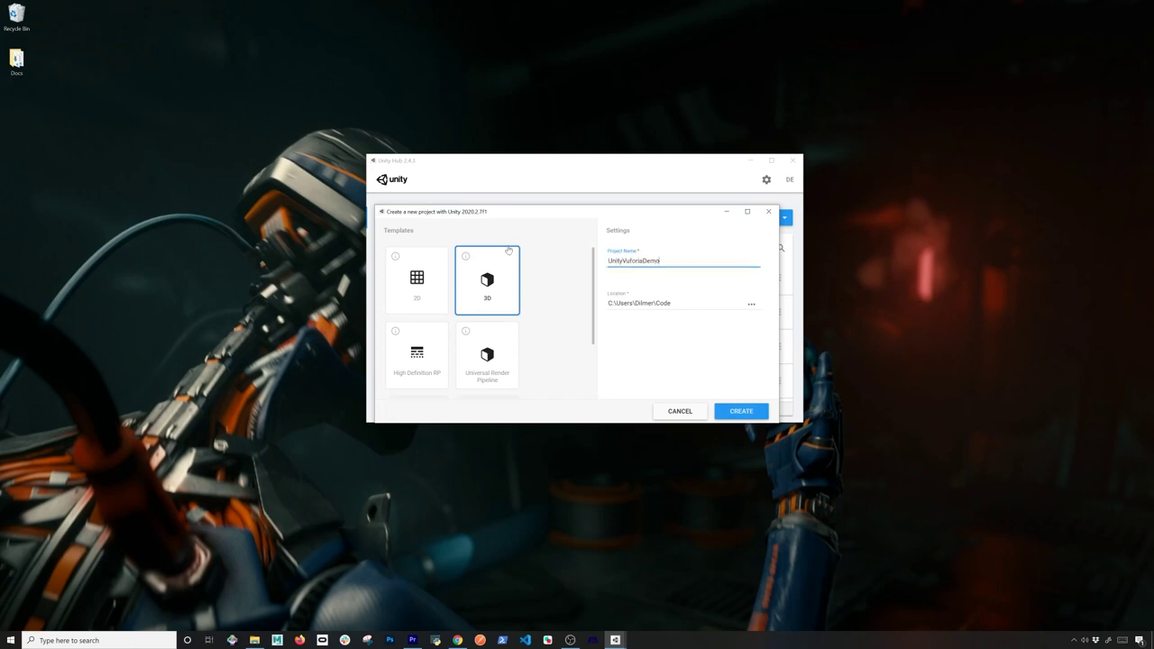
{"action": "key", "text": "Return"}
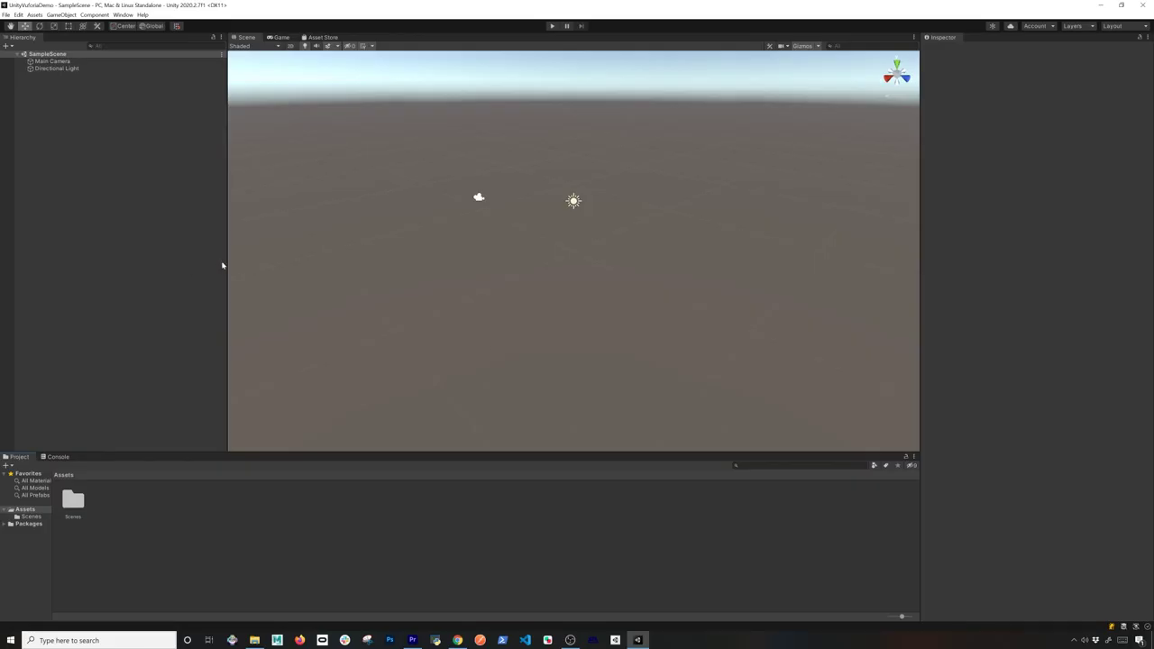
Switch to Chrome and log in to the Vuforia Engine developer portal.
{"action": "left_click", "coordinate": [457, 640]}
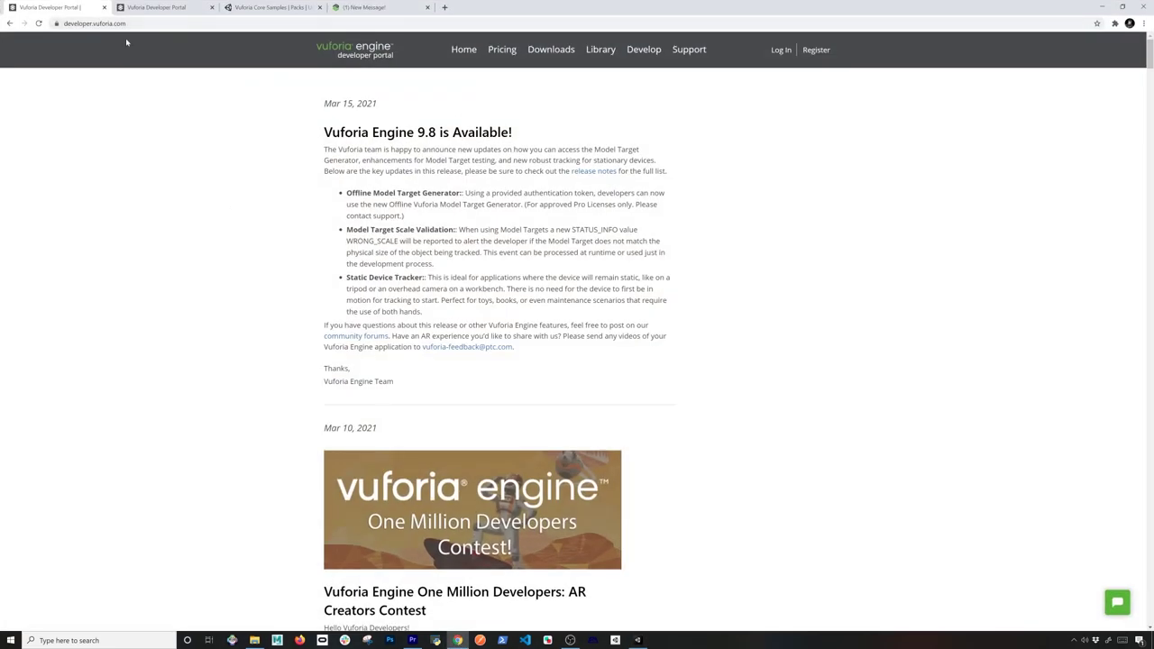
{"action": "left_click", "coordinate": [781, 49]}
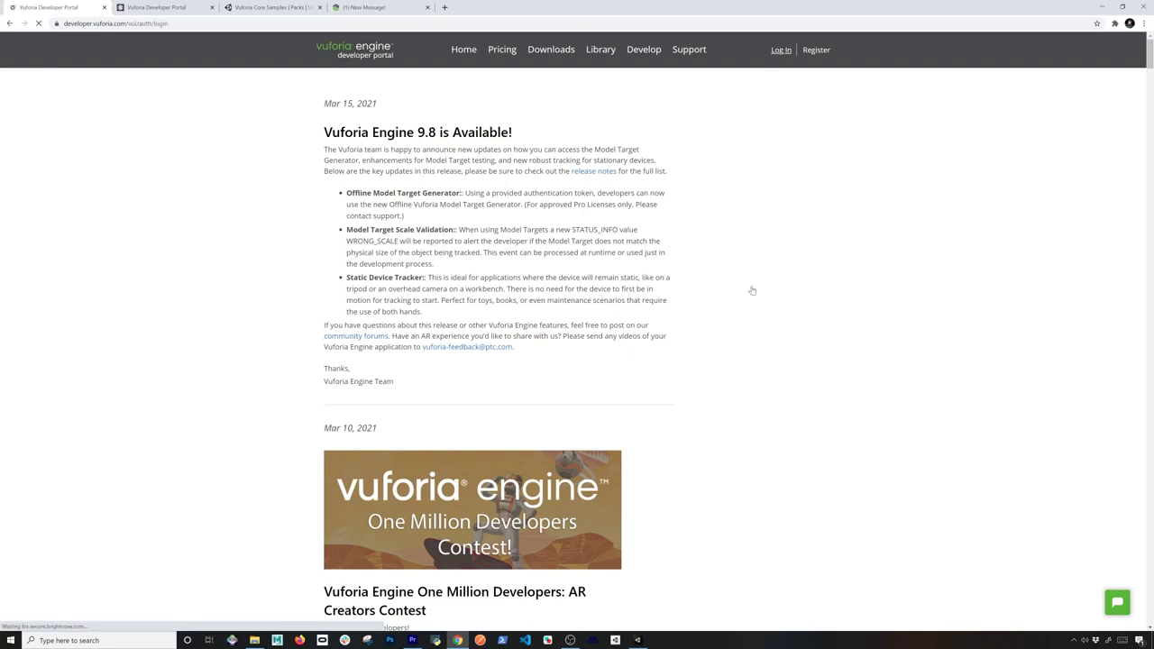
{"action": "left_click", "coordinate": [460, 287]}
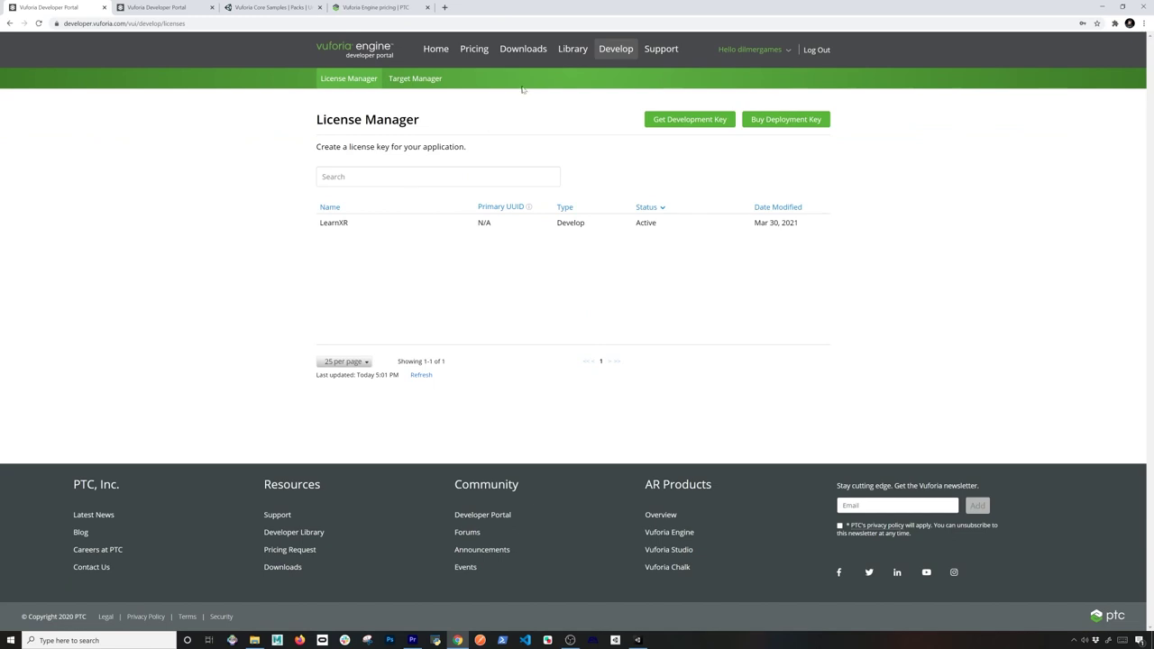
Download the Unity package add-vuforia-package-9-8-5.unitypackage from the portal's SDK downloads, agreeing to the software license.
{"action": "left_click", "coordinate": [521, 52]}
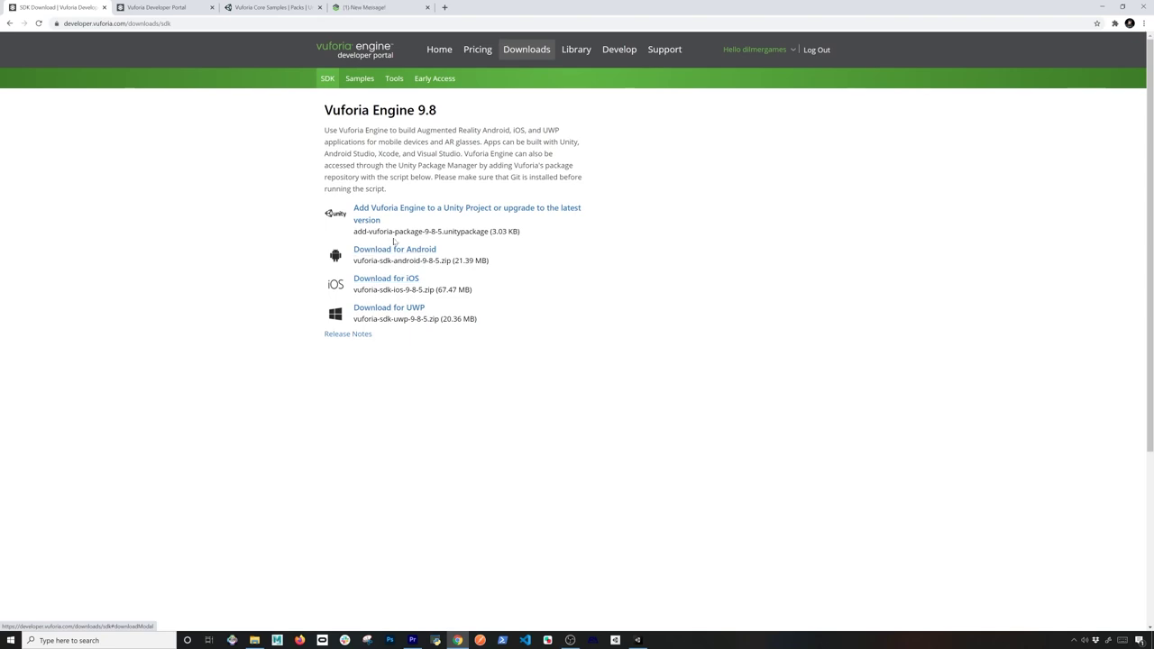
{"action": "left_click", "coordinate": [372, 209]}
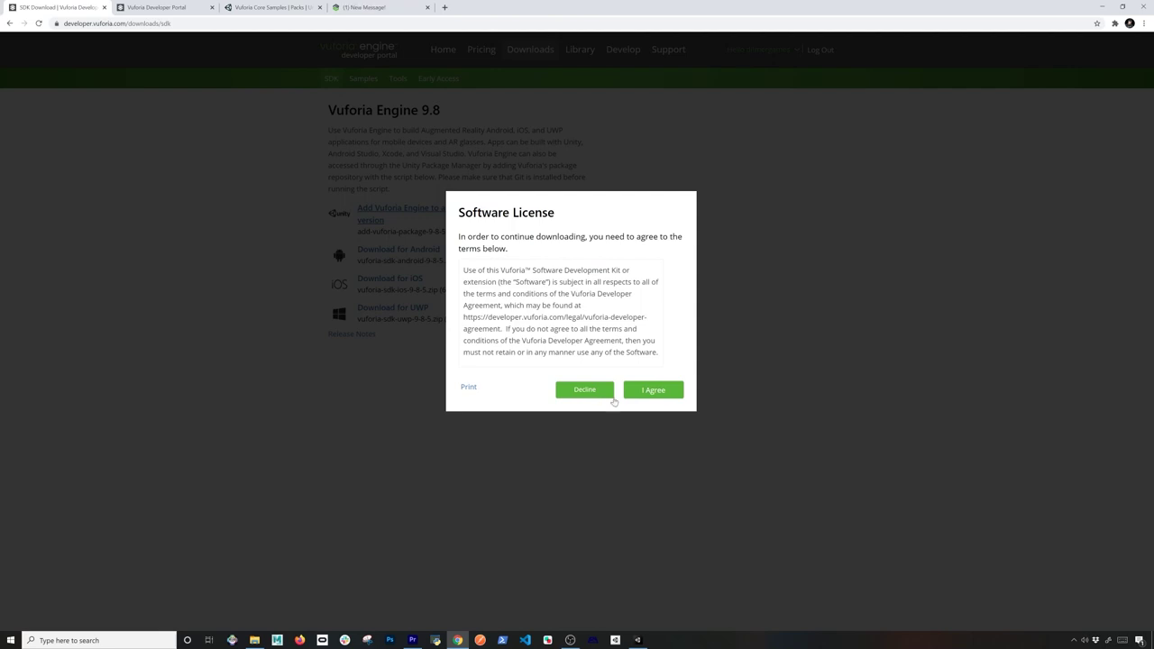
{"action": "left_click", "coordinate": [642, 393]}
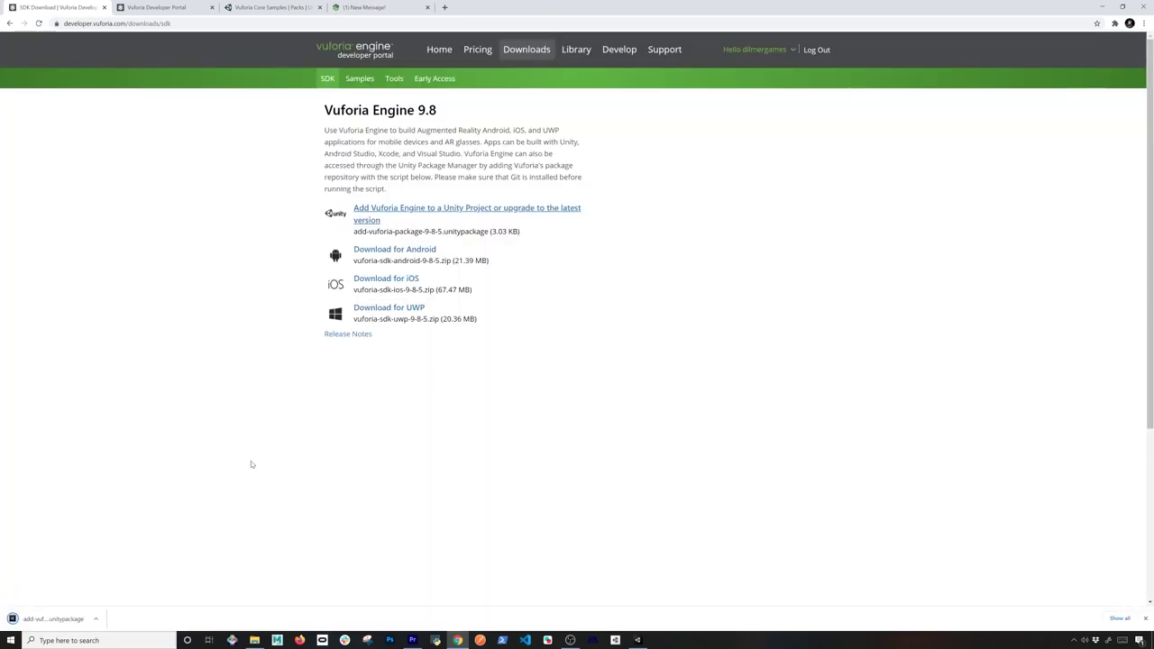
Import all files of the downloaded Vuforia package into the Unity project and accept the update to include Vuforia Engine 9.8.5.
{"action": "left_click", "coordinate": [55, 619]}
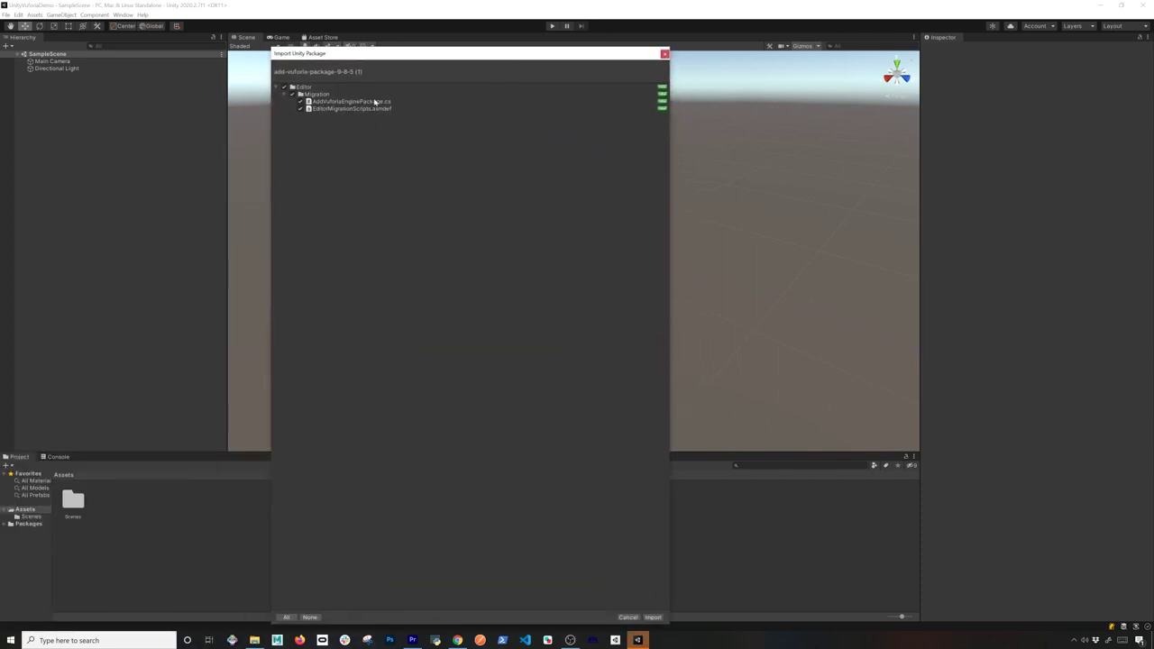
{"action": "left_click", "coordinate": [654, 617]}
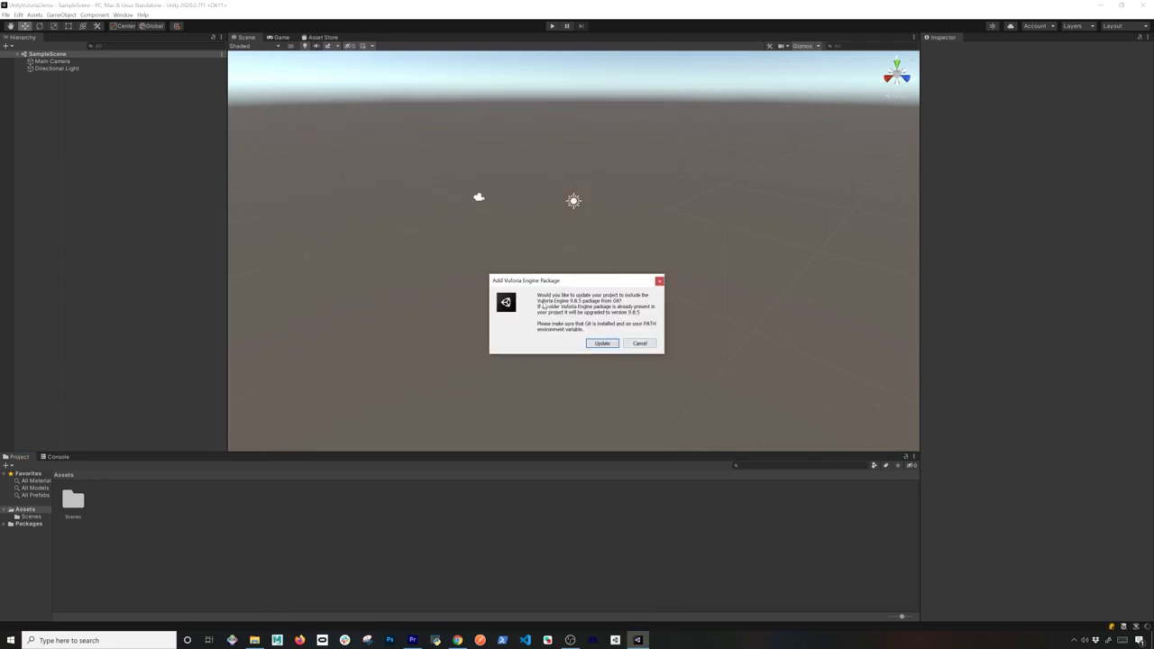
{"action": "left_click", "coordinate": [602, 343]}
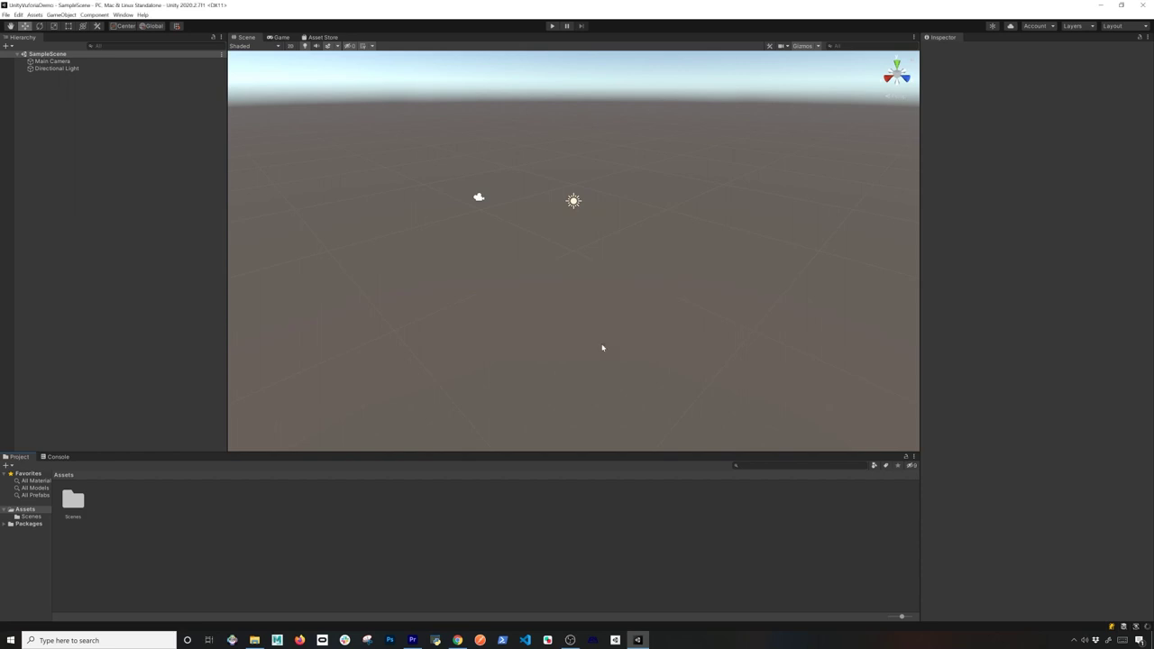
Check the installed version and source of the Vuforia Engine AR package in the Package Manager, and close it.
{"action": "left_click", "coordinate": [123, 16]}
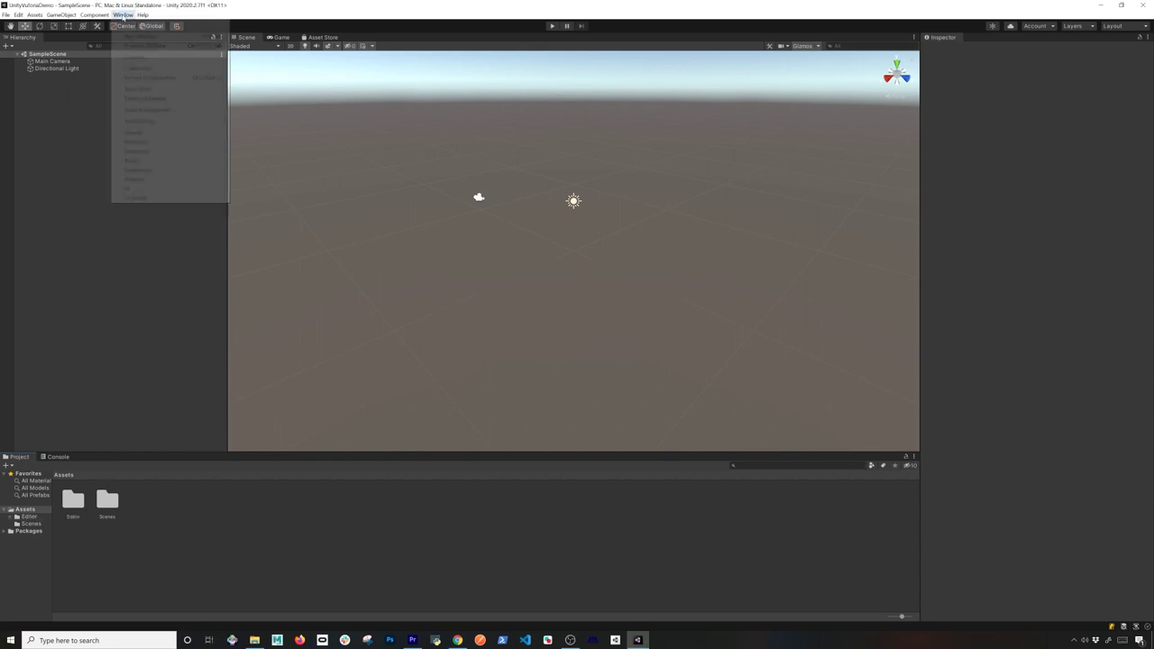
{"action": "left_click", "coordinate": [167, 99]}
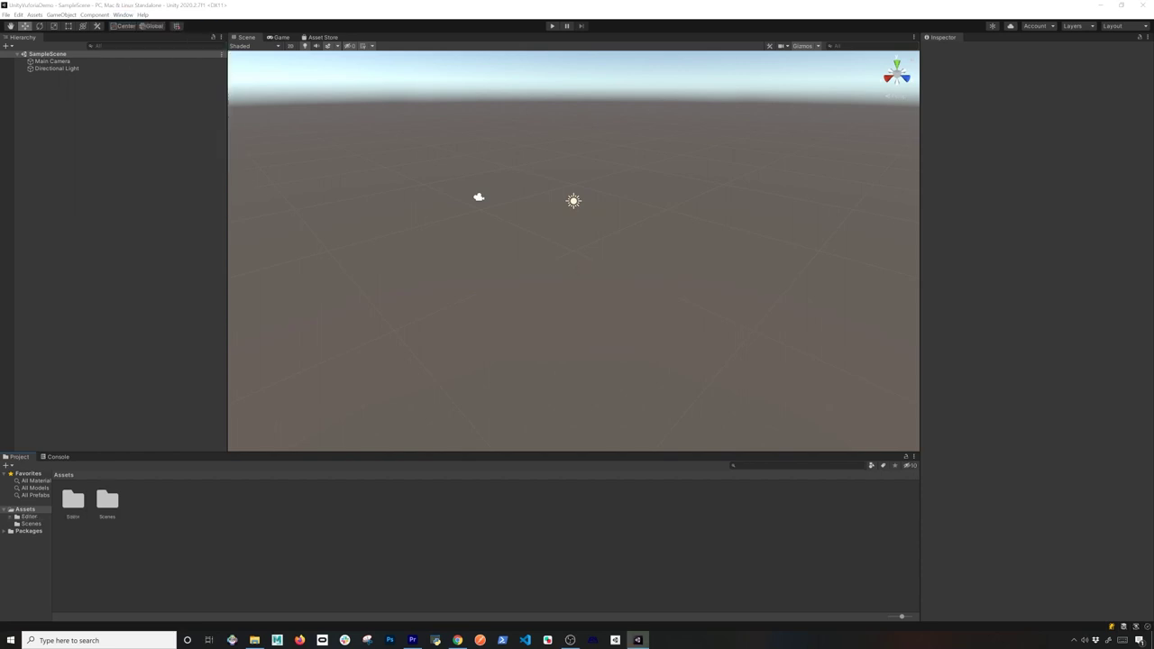
{"action": "left_click_drag", "start_coordinate": [481, 88], "coordinate": [569, 75]}
{"action": "left_click", "coordinate": [252, 103]}
{"action": "left_click", "coordinate": [222, 103]}
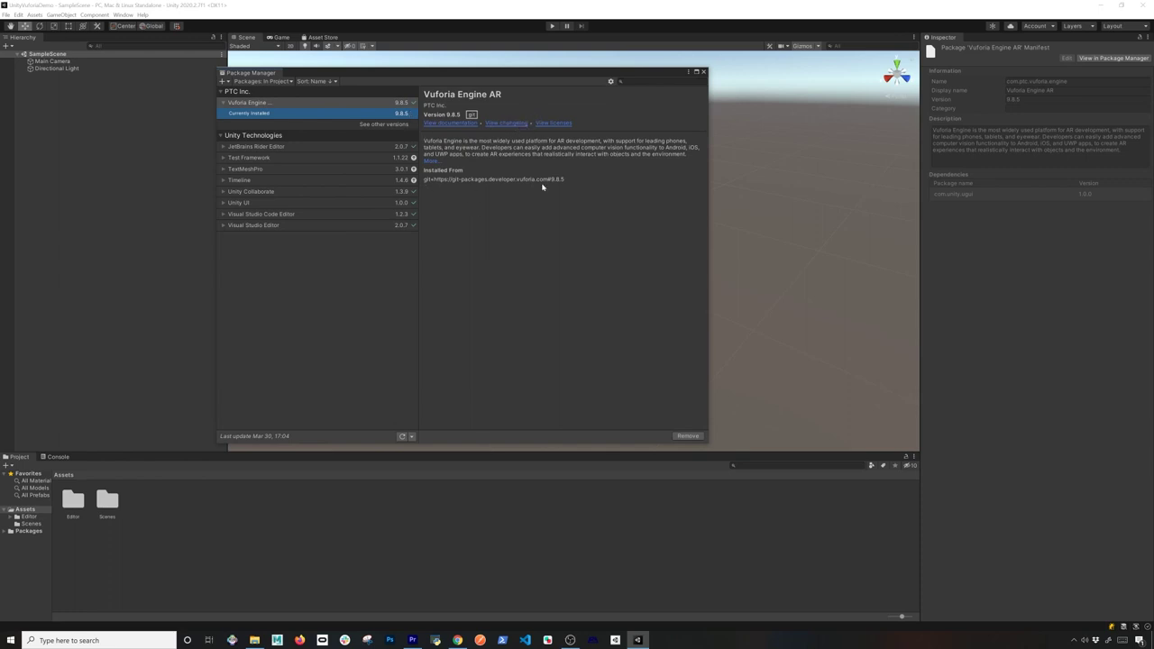
{"action": "left_click", "coordinate": [705, 74]}
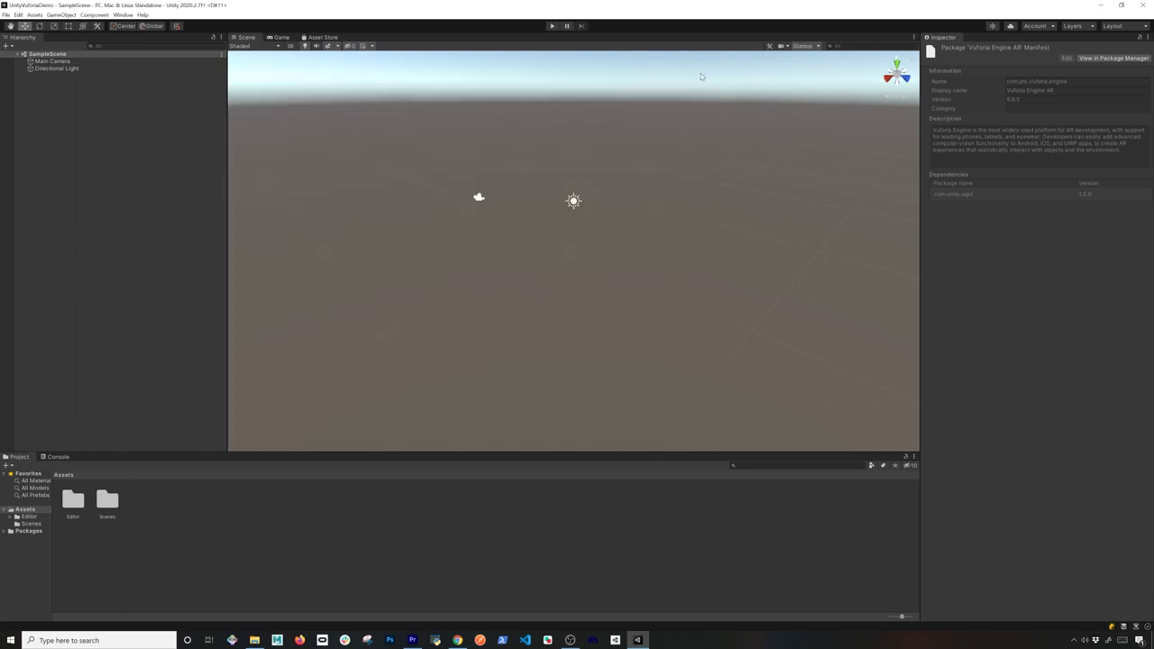
Replace the scene's Main Camera with a Vuforia Engine AR Camera, keeping its default name.
{"action": "left_click", "coordinate": [69, 62]}
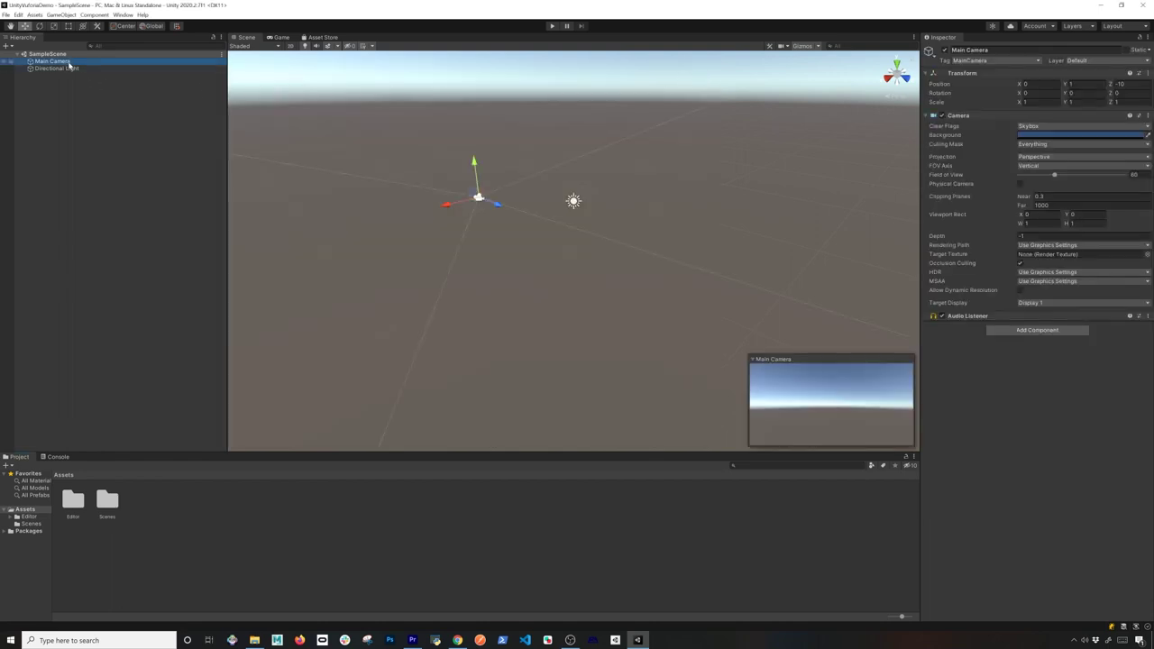
{"action": "key", "text": "Delete"}
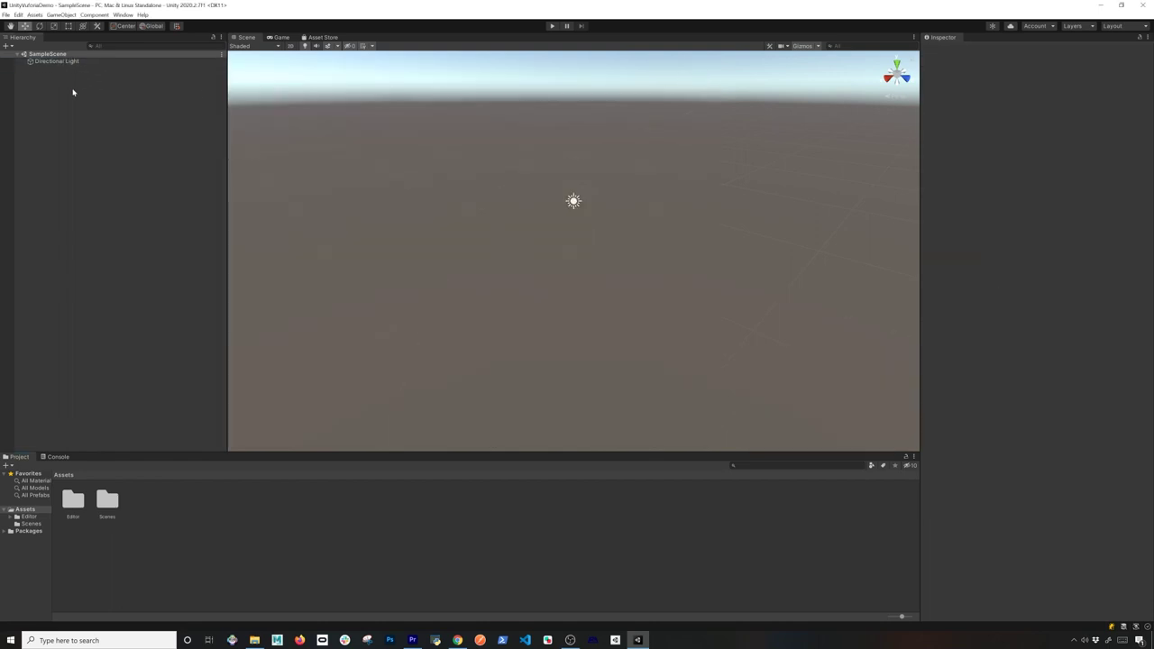
{"action": "right_click", "coordinate": [73, 113]}
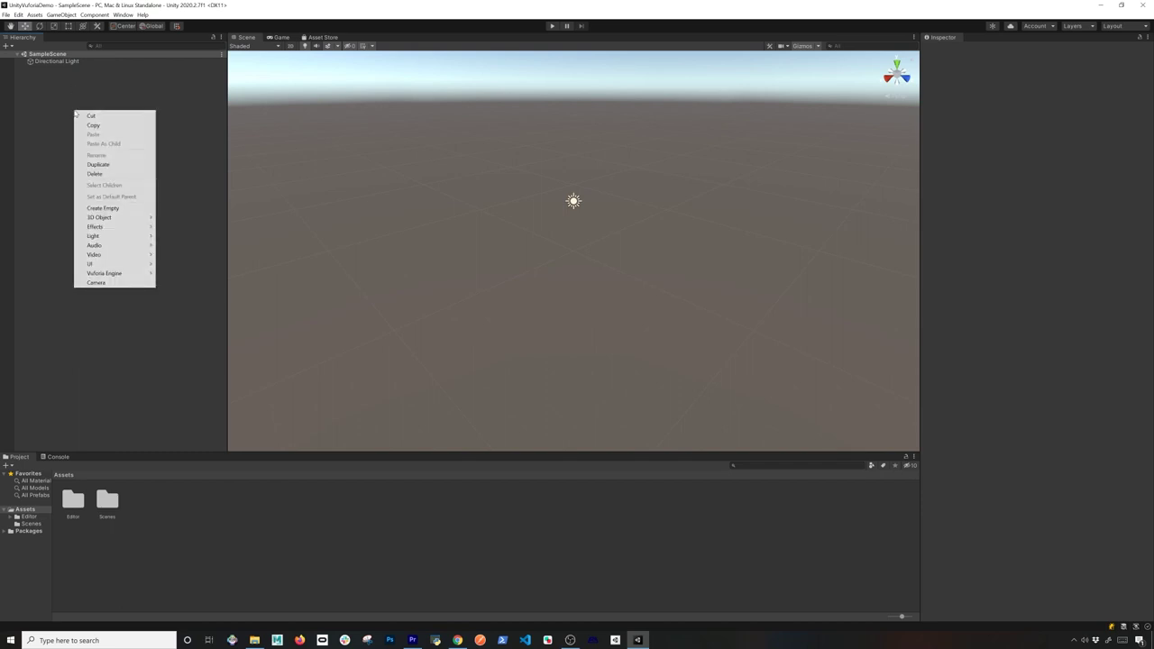
{"action": "mouse_move", "coordinate": [108, 277]}
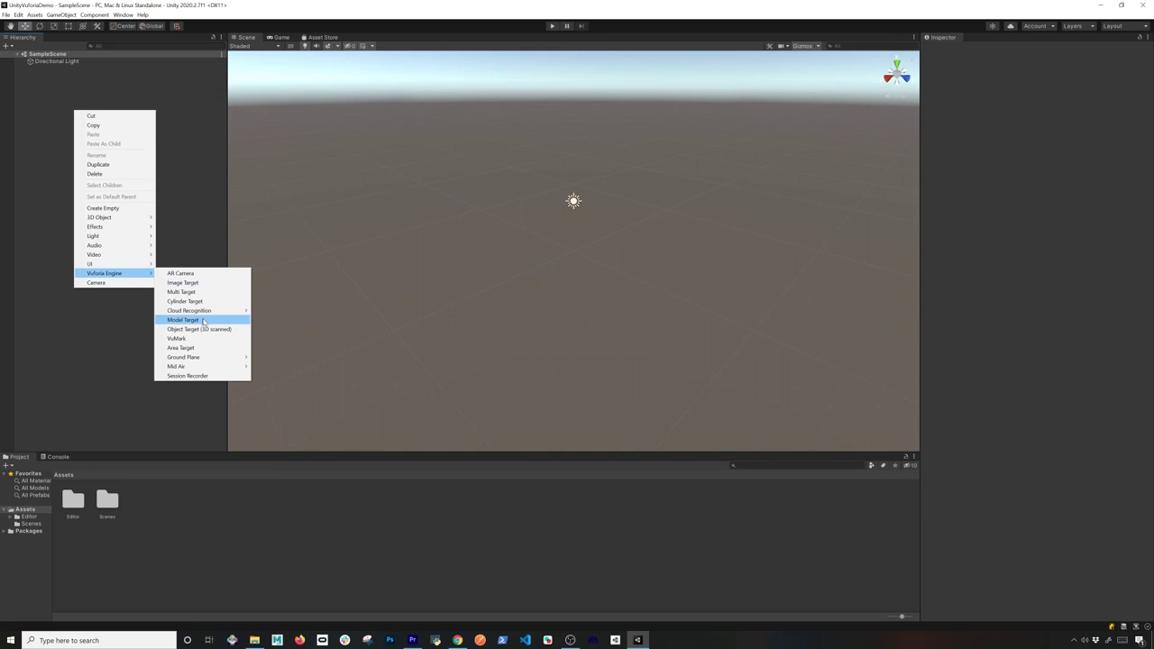
{"action": "left_click", "coordinate": [183, 273]}
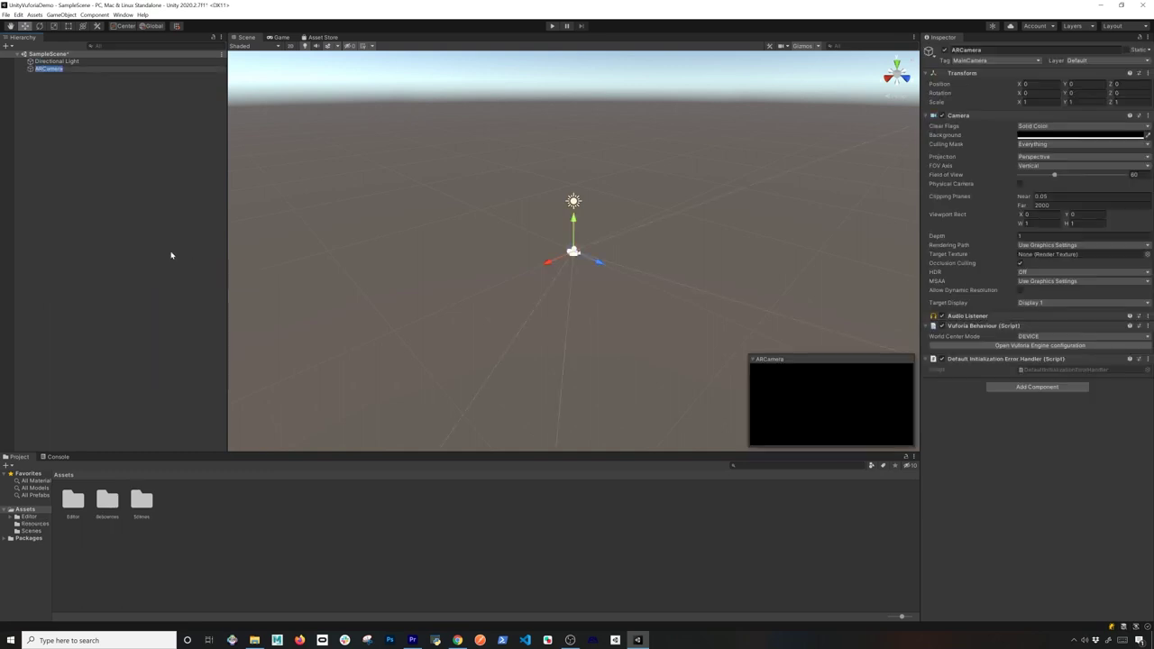
{"action": "left_click", "coordinate": [117, 127]}
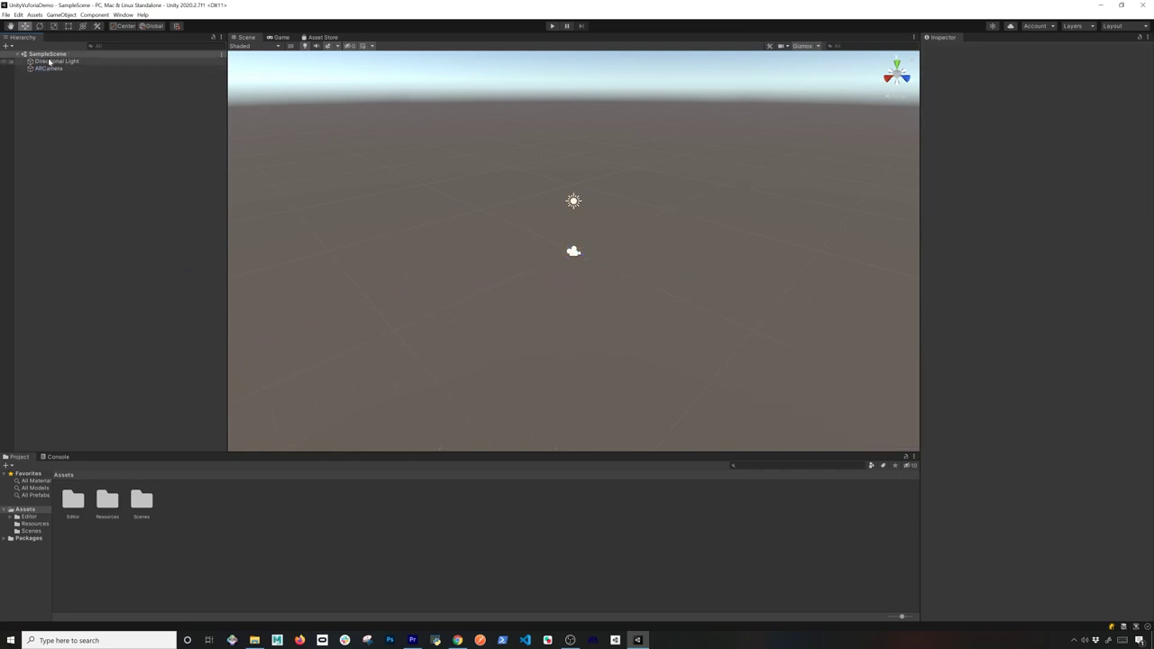
Open the Vuforia Engine configuration from the ARCamera, widen the Inspector and review the available PlayMode types without changing the setting.
{"action": "left_click", "coordinate": [49, 69]}
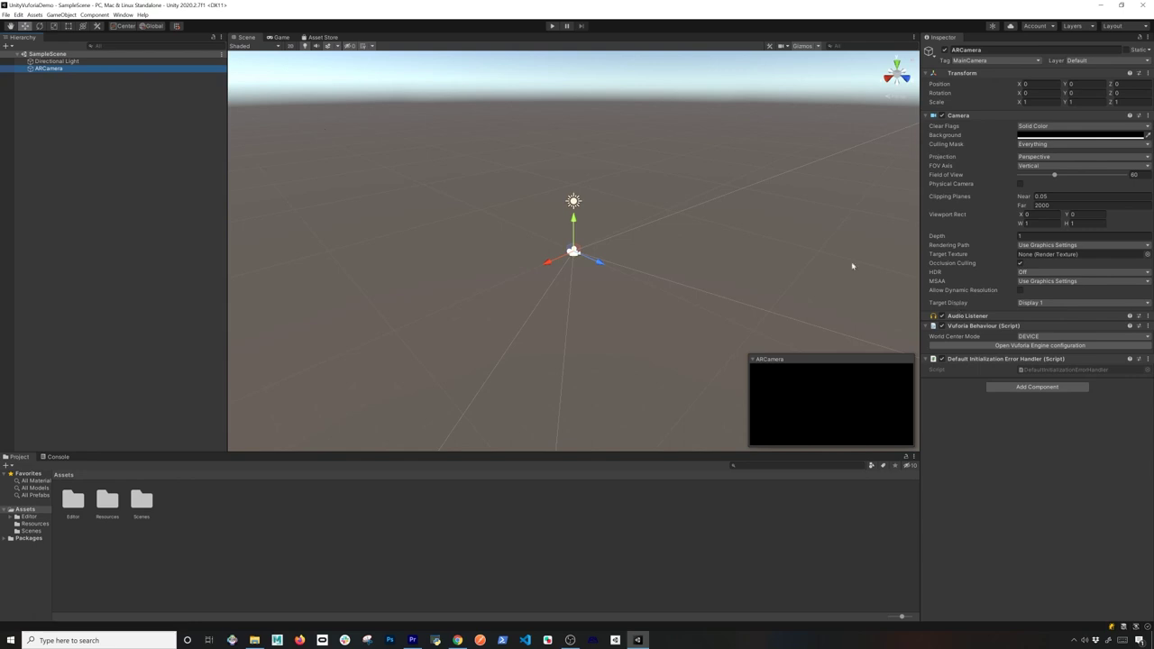
{"action": "left_click", "coordinate": [1014, 348]}
{"action": "left_click_drag", "start_coordinate": [919, 249], "coordinate": [691, 235]}
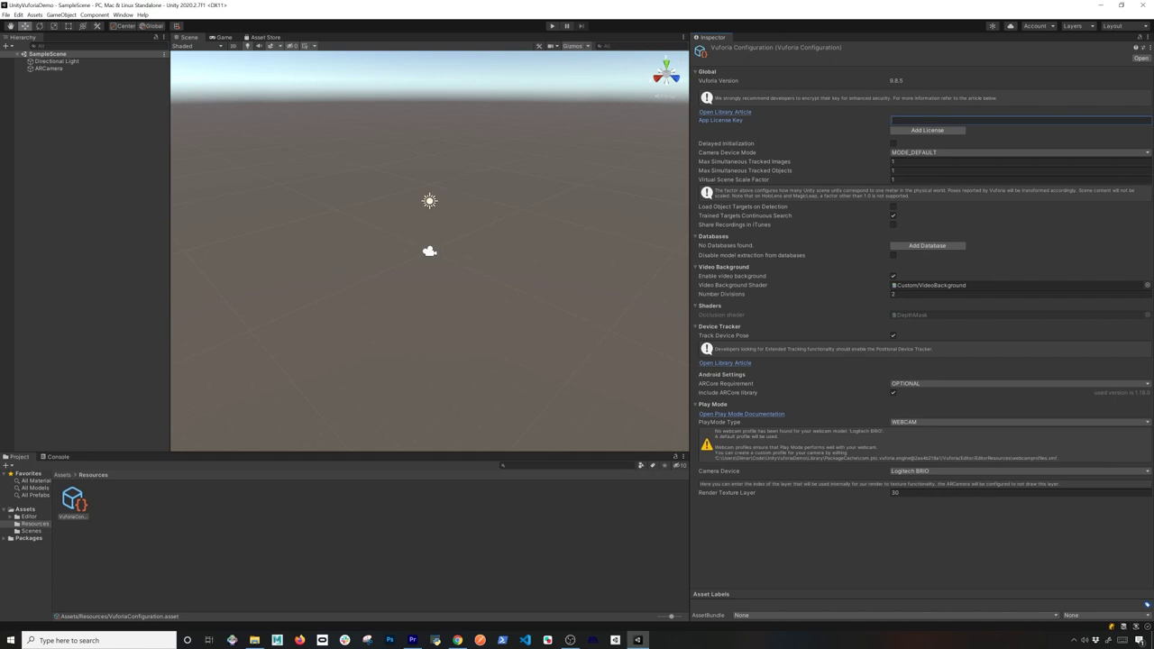
{"action": "left_click", "coordinate": [907, 422]}
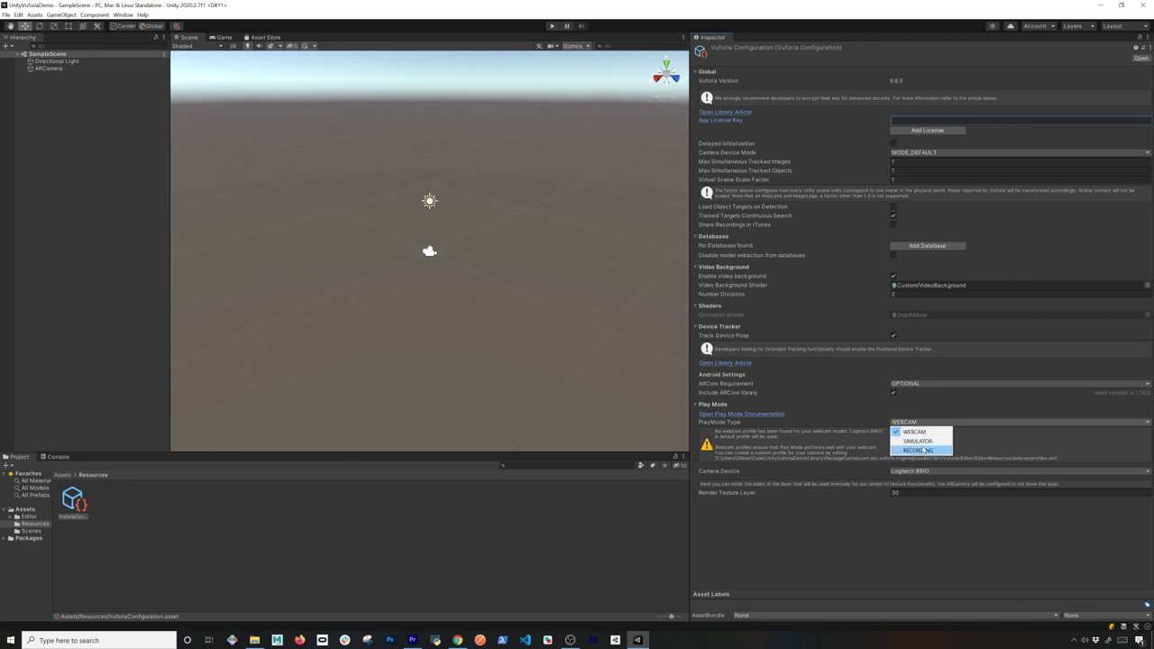
{"action": "left_click", "coordinate": [924, 111]}
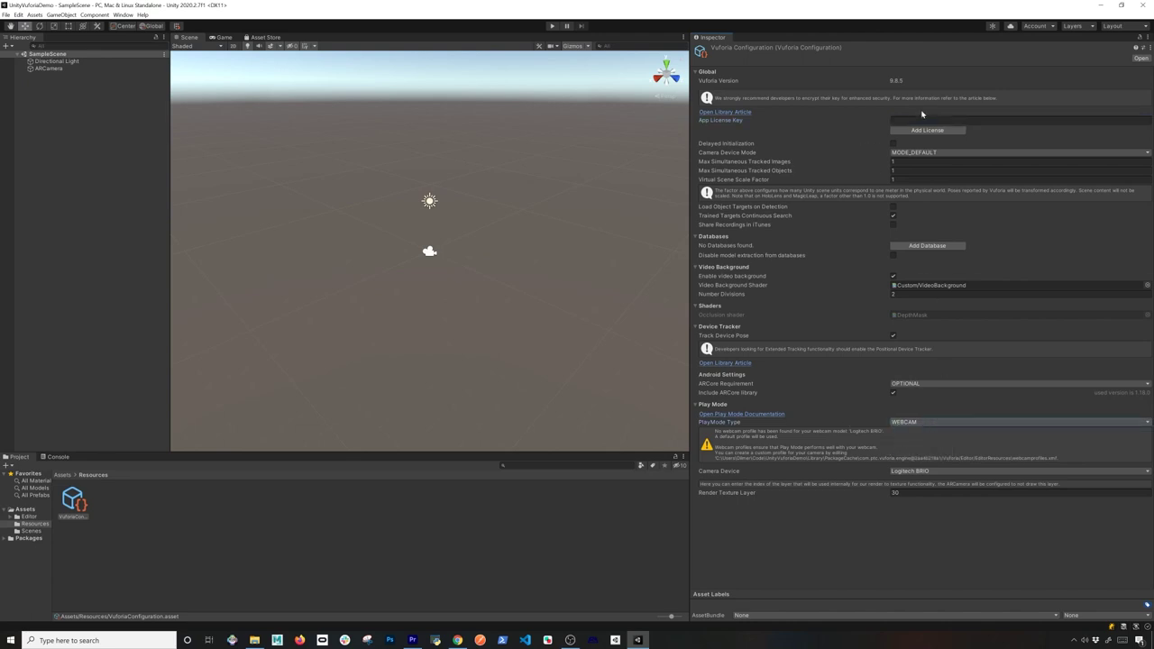
Switch to Chrome and examine the Vuforia Engine pricing plans and the license feature comparison, including the Developer license.
{"action": "left_click", "coordinate": [458, 639]}
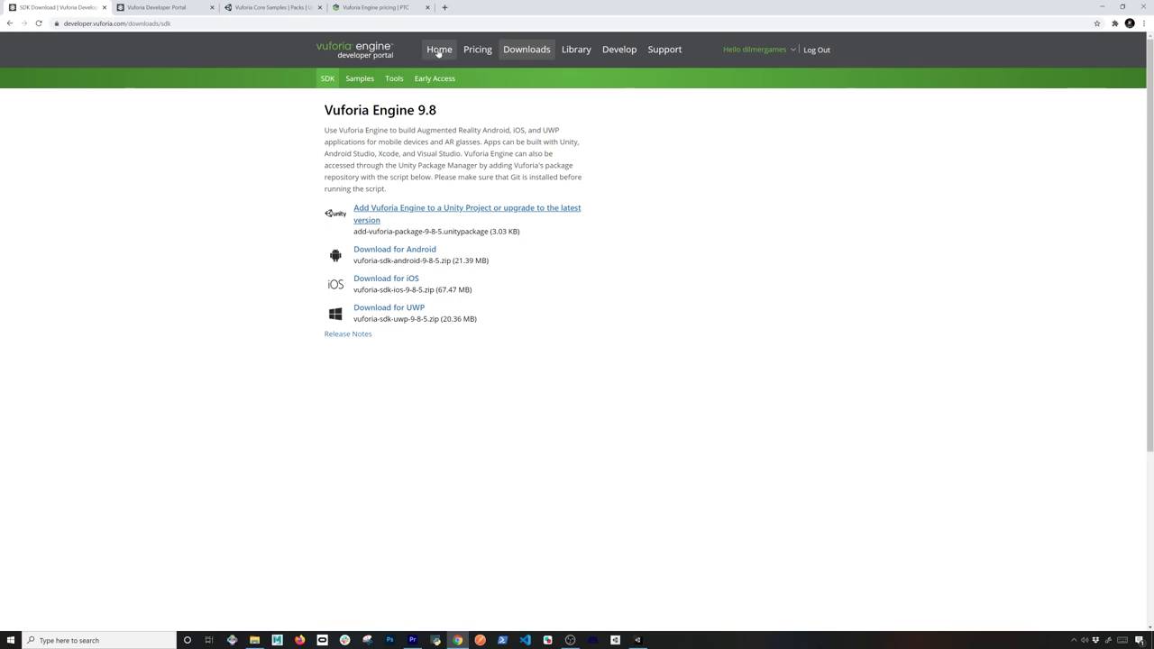
{"action": "left_click", "coordinate": [498, 227]}
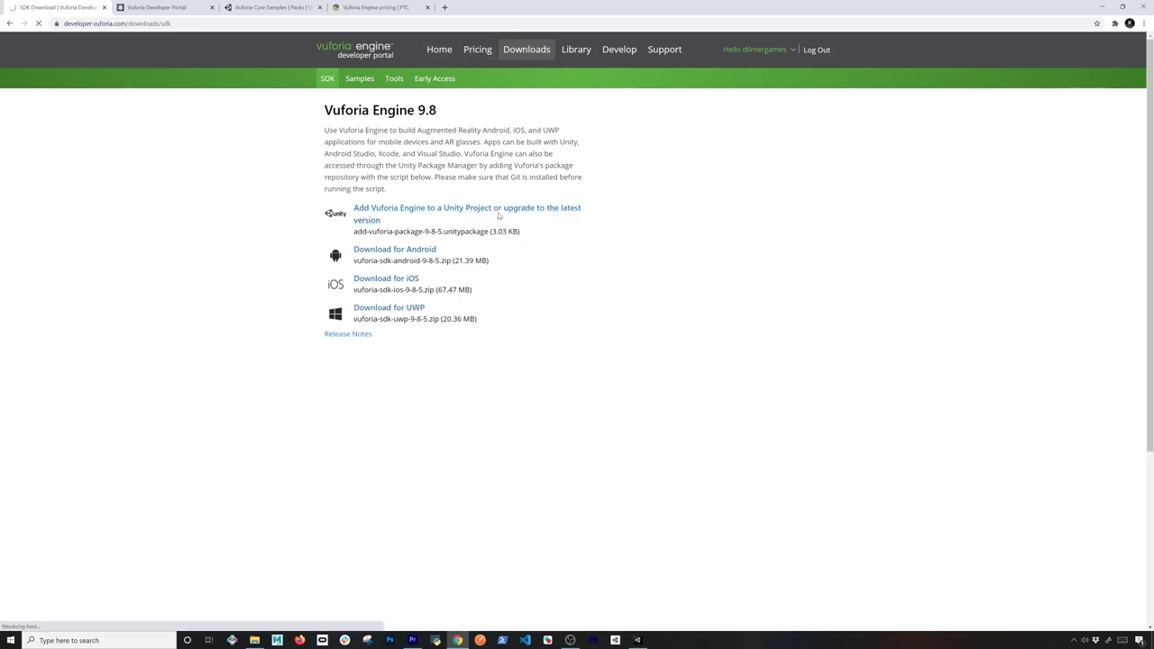
{"action": "left_click", "coordinate": [478, 48]}
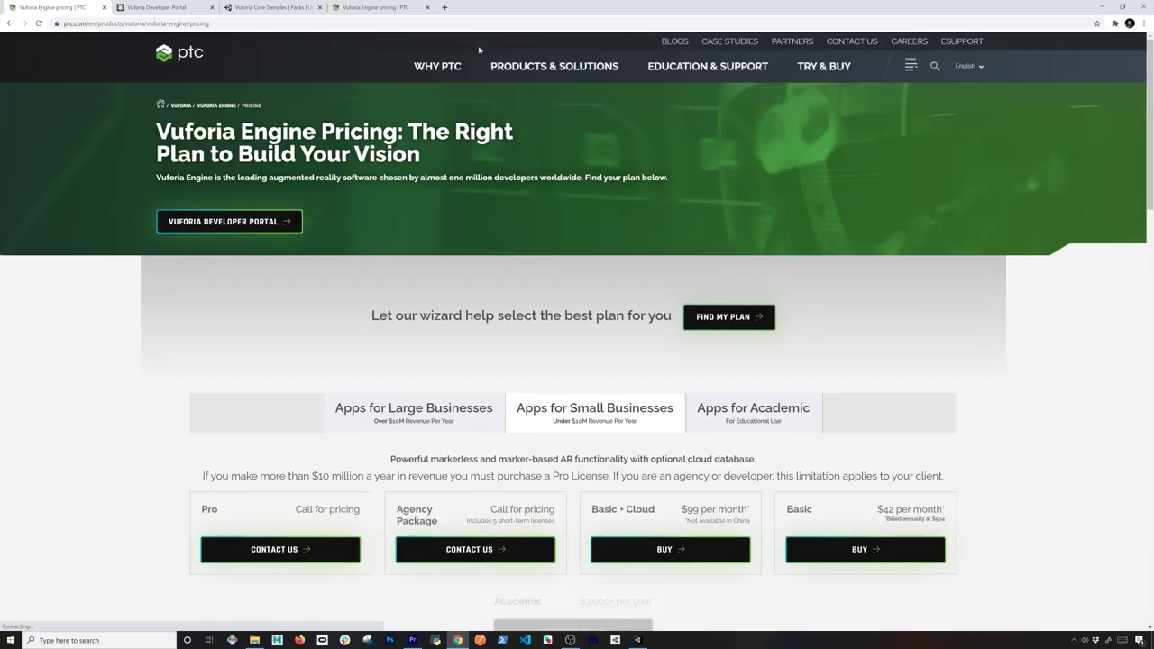
{"action": "scroll", "coordinate": [532, 284], "scroll_direction": "down", "scroll_amount": 3}
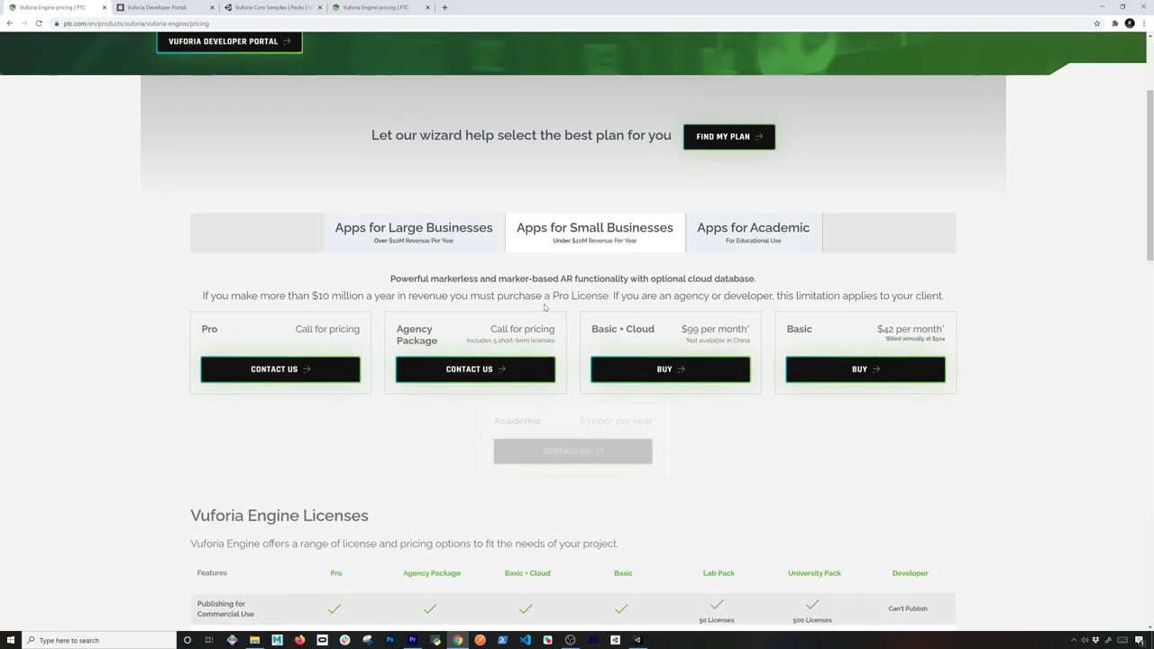
{"action": "scroll", "coordinate": [544, 308], "scroll_direction": "down", "scroll_amount": 2}
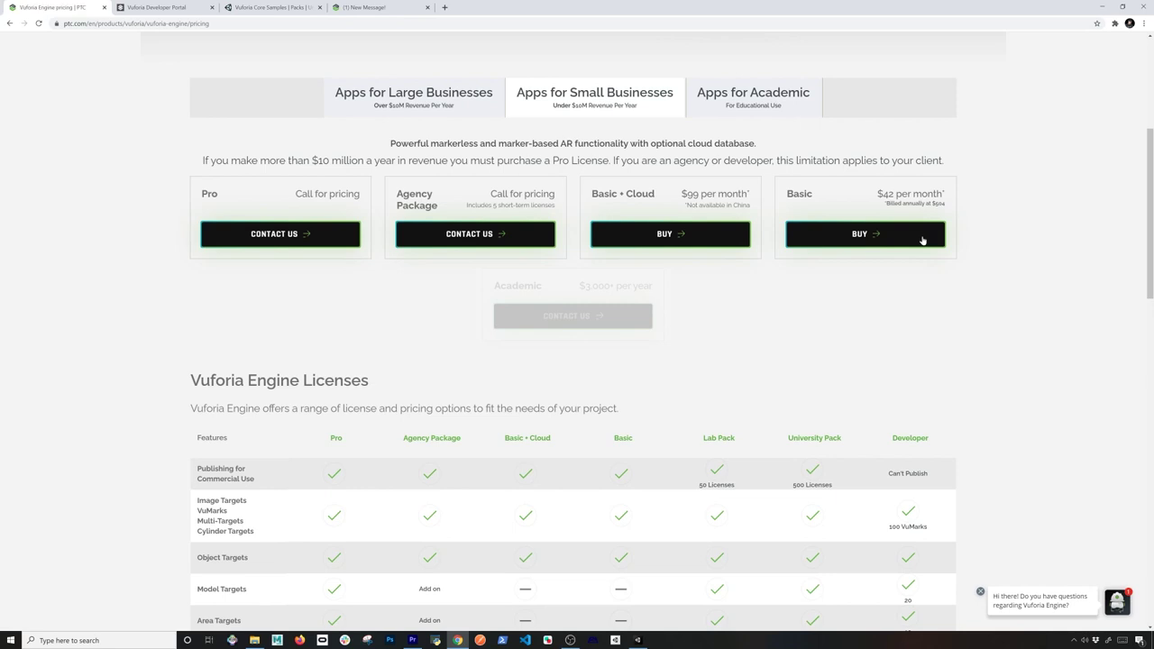
{"action": "scroll", "coordinate": [951, 359], "scroll_direction": "down", "scroll_amount": 3}
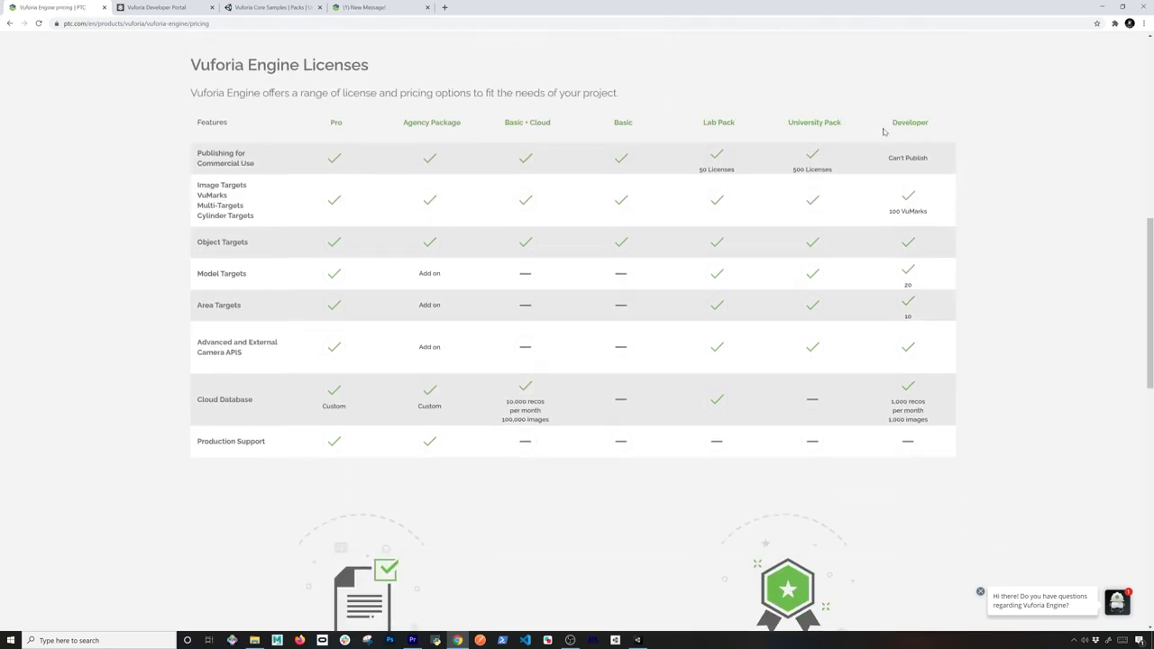
{"action": "left_click_drag", "start_coordinate": [896, 123], "coordinate": [926, 123]}
{"action": "scroll", "coordinate": [395, 282], "scroll_direction": "up", "scroll_amount": 4}
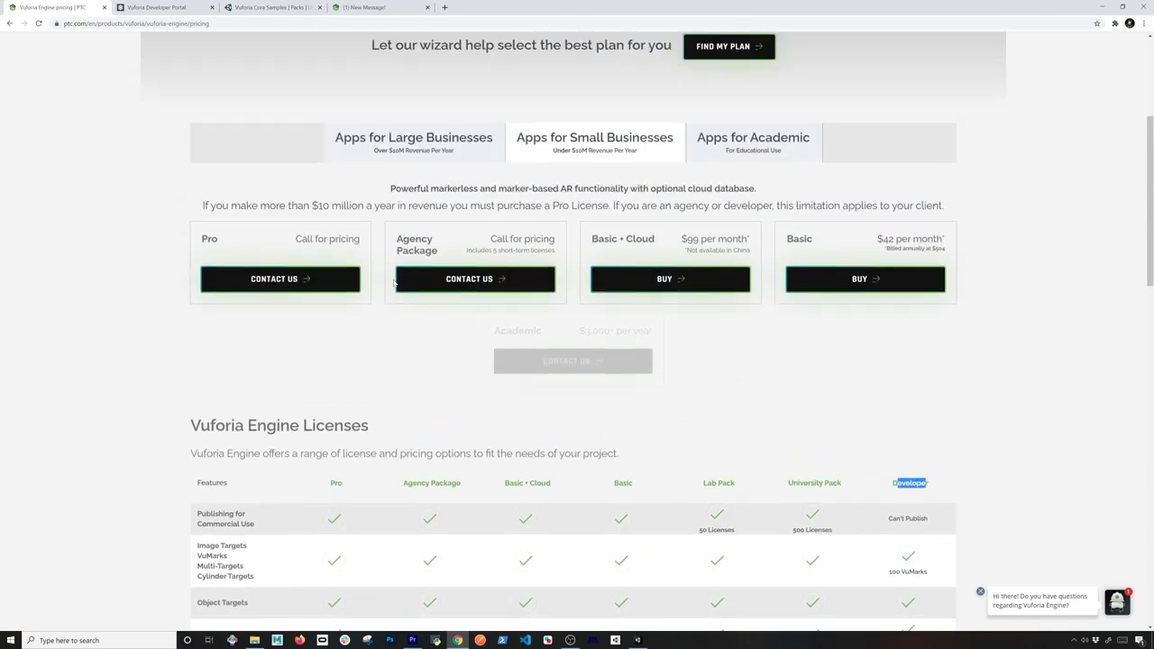
{"action": "scroll", "coordinate": [391, 291], "scroll_direction": "up", "scroll_amount": 2}
{"action": "scroll", "coordinate": [392, 291], "scroll_direction": "down", "scroll_amount": 5}
{"action": "left_click", "coordinate": [901, 227]}
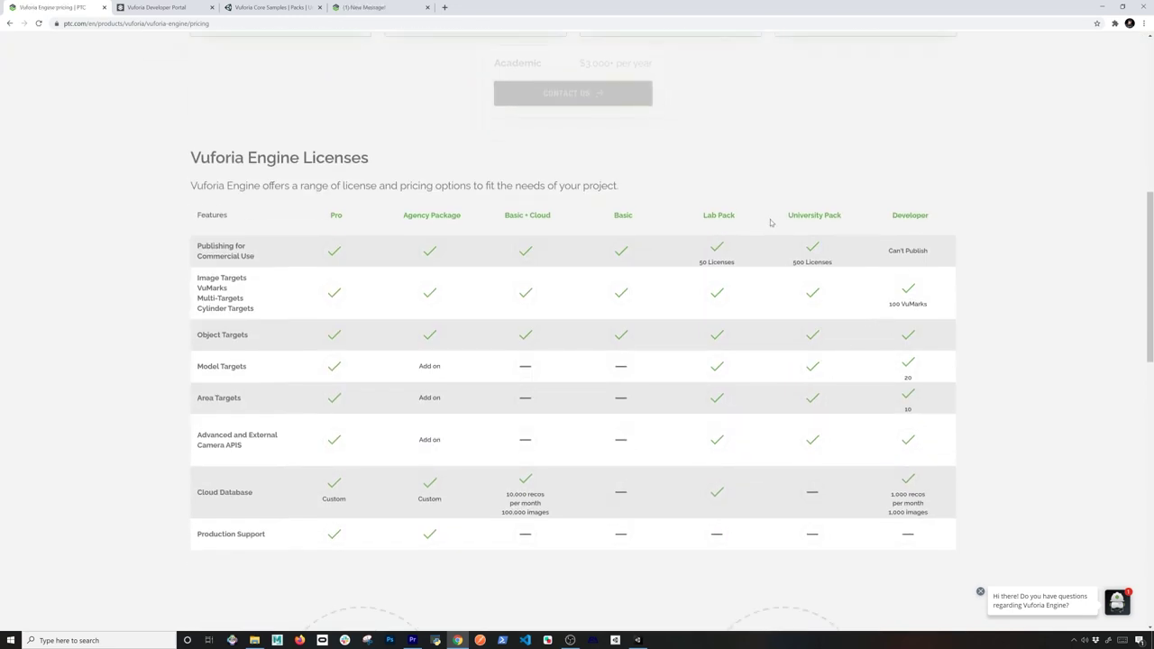
Open the LearnXR development license in the Vuforia Developer Portal's License Manager and copy its license key.
{"action": "scroll", "coordinate": [748, 214], "scroll_direction": "up", "scroll_amount": 5}
{"action": "scroll", "coordinate": [748, 213], "scroll_direction": "up", "scroll_amount": 1}
{"action": "left_click", "coordinate": [172, 6]}
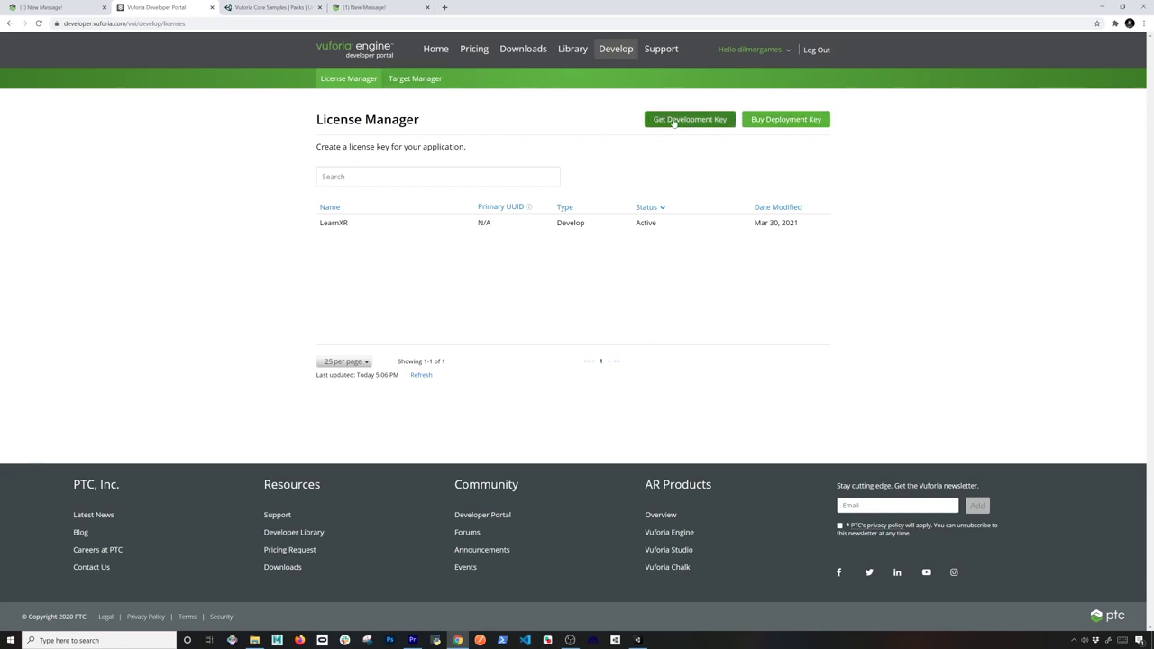
{"action": "left_click", "coordinate": [330, 224]}
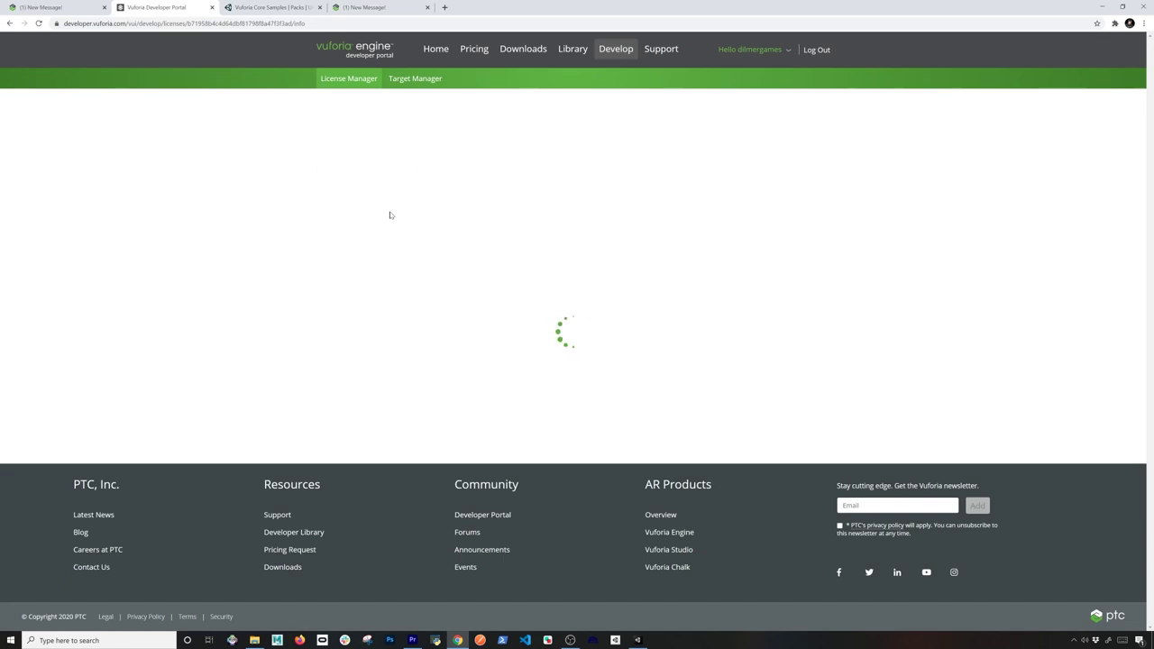
{"action": "left_click_drag", "start_coordinate": [541, 246], "coordinate": [323, 222]}
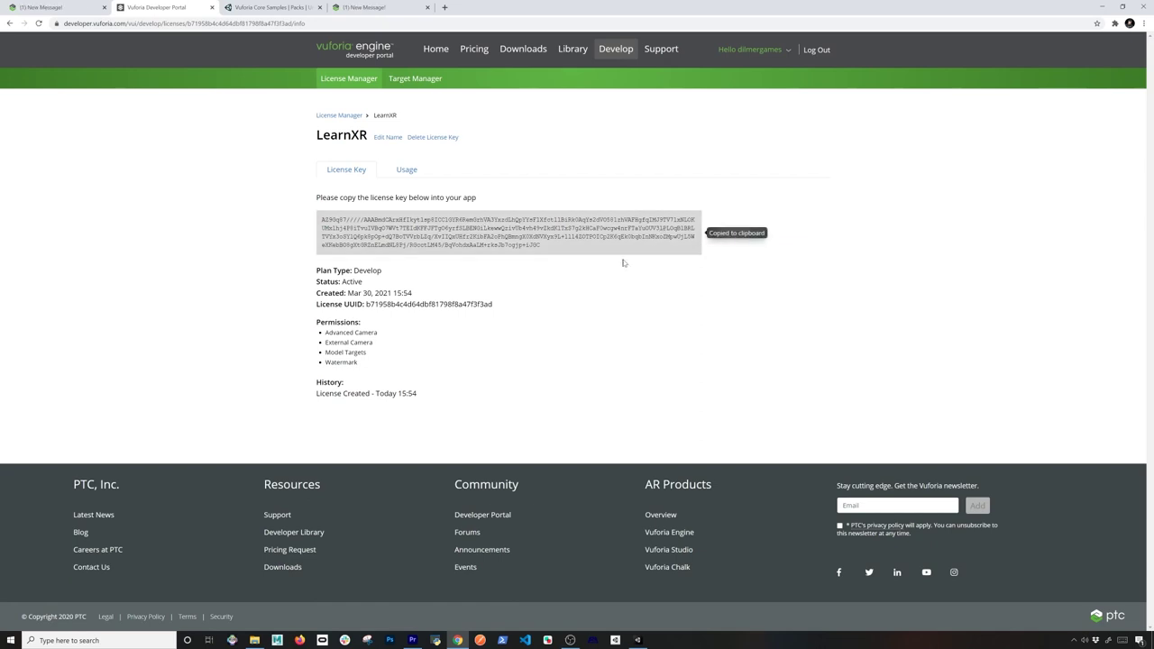
Switch to Unity, paste the copied license key as the App License Key in the Vuforia Configuration, and deselect the asset.
{"action": "left_click", "coordinate": [637, 640]}
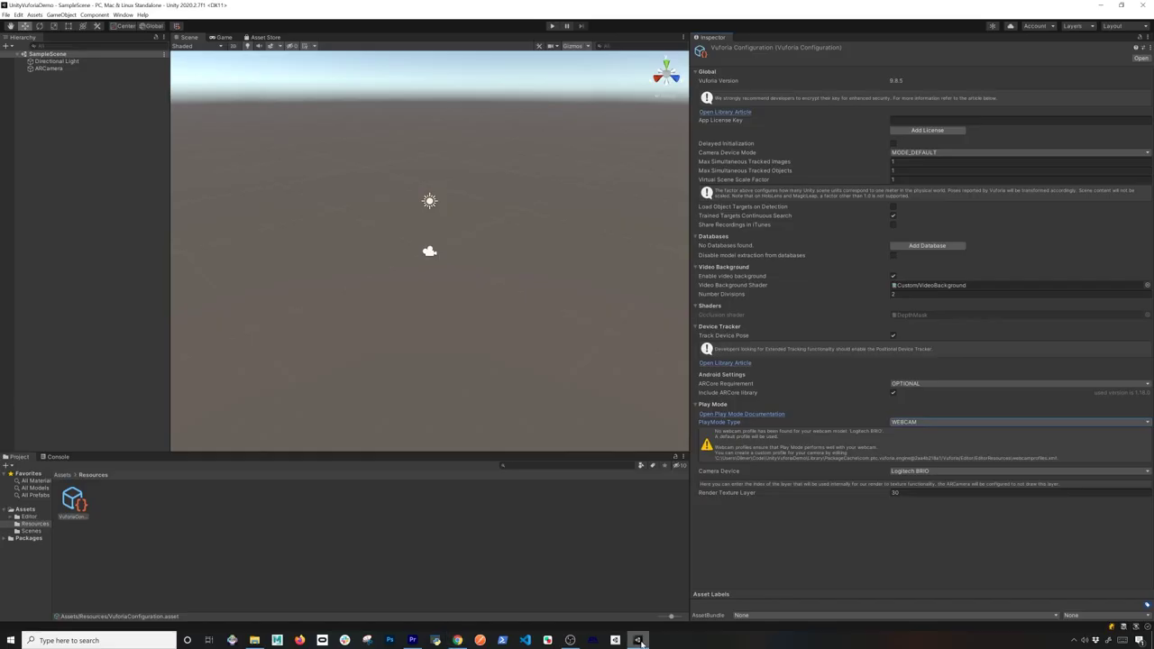
{"action": "left_click", "coordinate": [914, 121]}
{"action": "key", "text": "ctrl+v"}
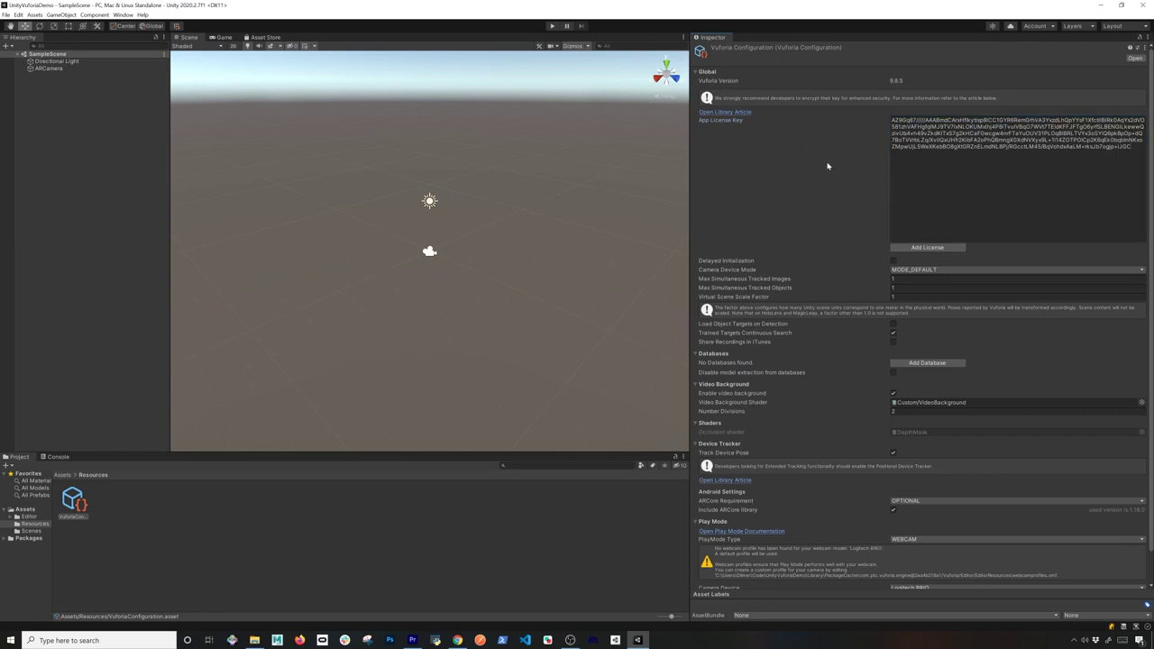
{"action": "left_click", "coordinate": [87, 143]}
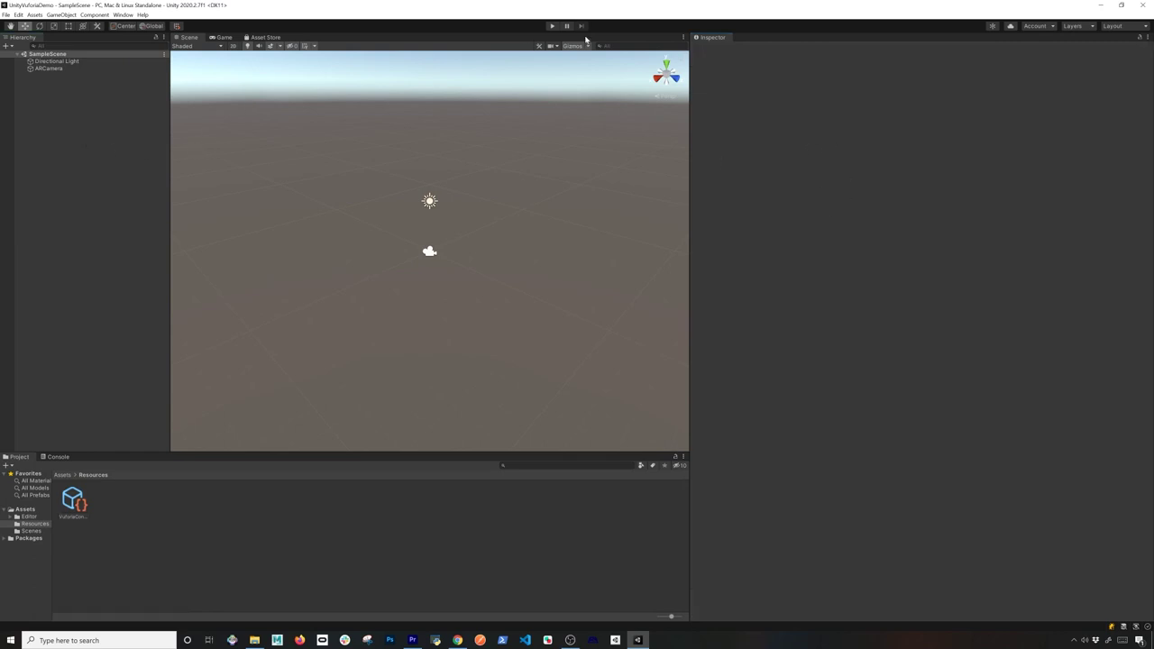
Test the AR camera's webcam feed in Play mode, turning off Low Resolution Aspect Ratios for the Game view, and stop playback.
{"action": "left_click", "coordinate": [551, 25]}
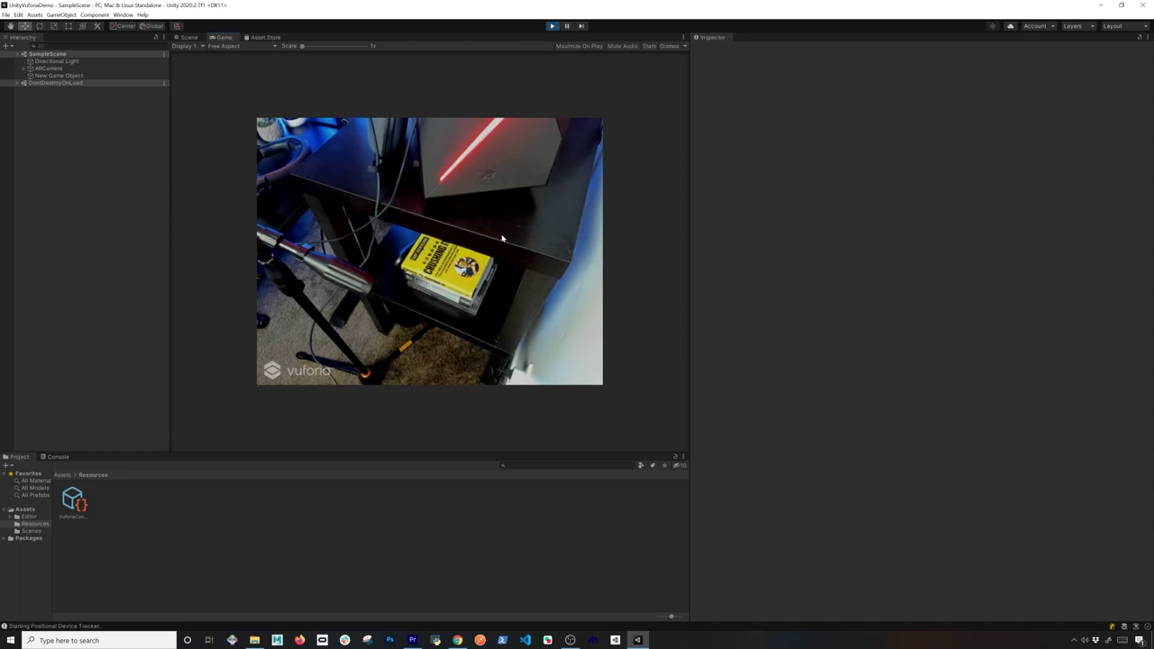
{"action": "left_click", "coordinate": [221, 47]}
{"action": "left_click", "coordinate": [218, 58]}
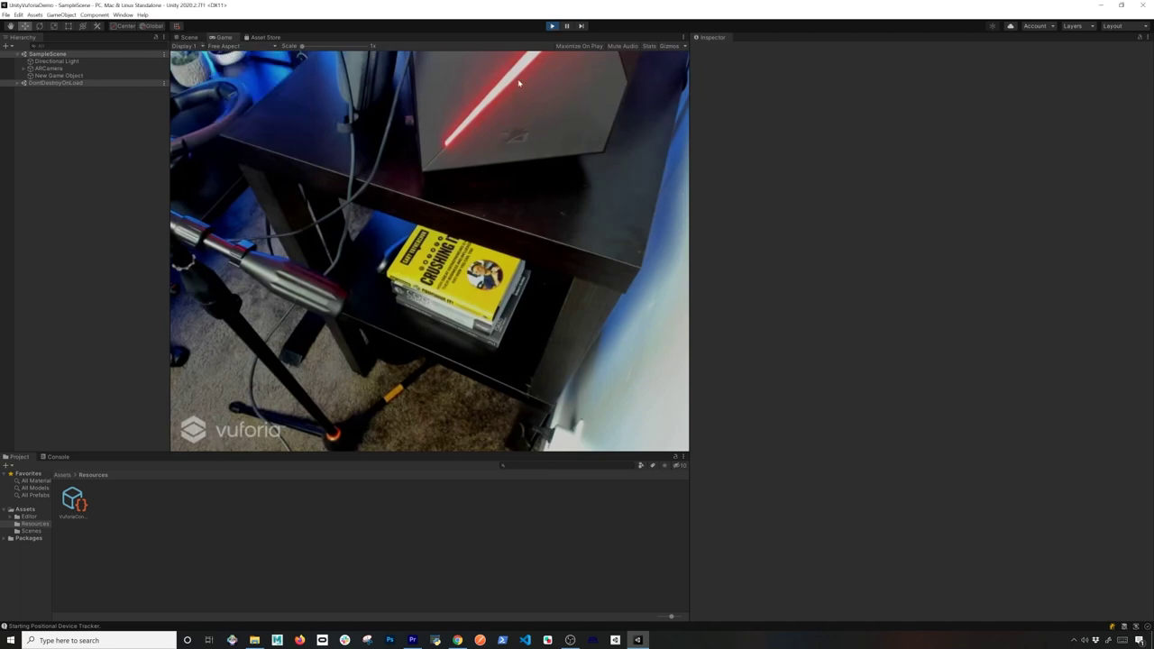
{"action": "left_click", "coordinate": [553, 25]}
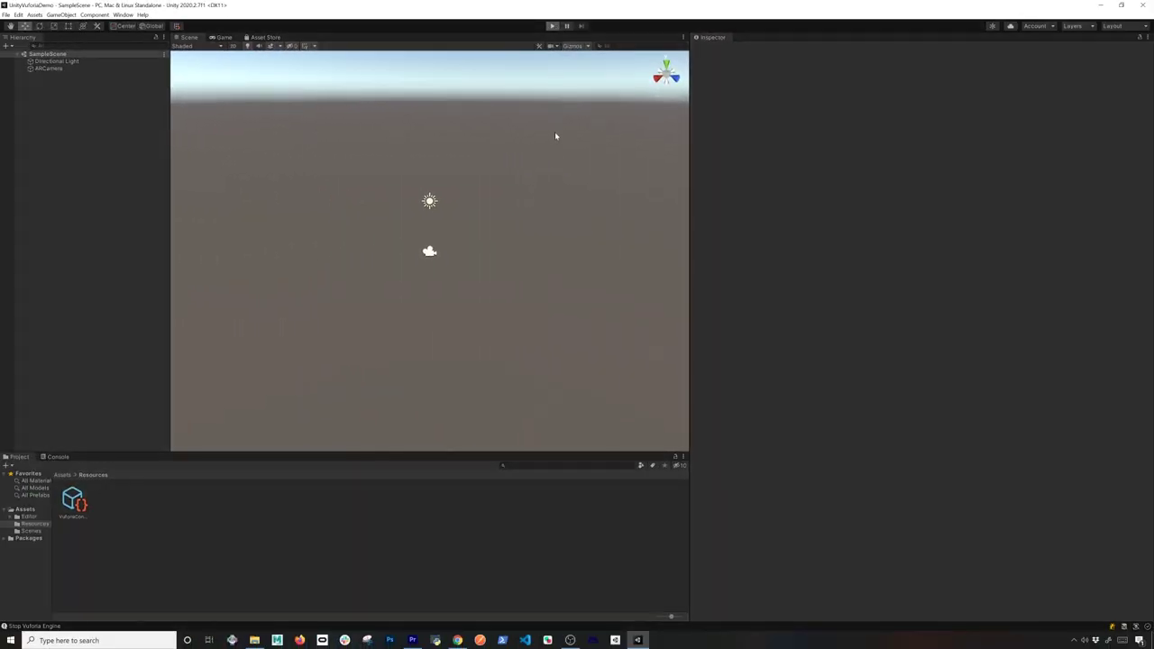
{"action": "key", "text": "ctrl+p"}
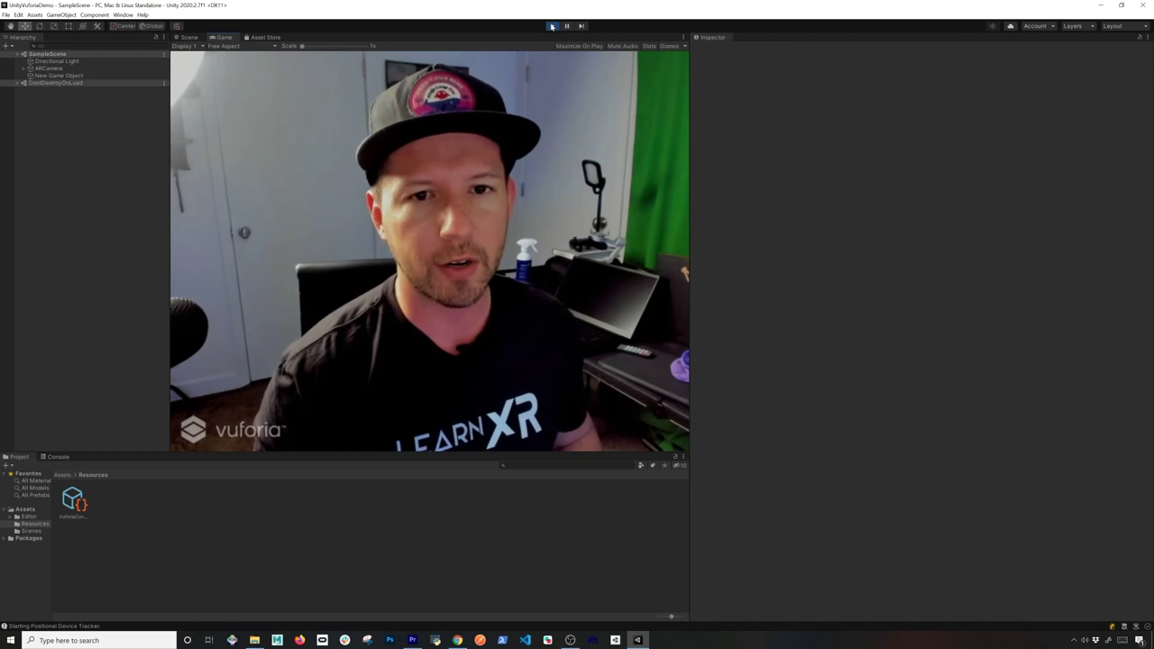
{"action": "key", "text": "ctrl+p"}
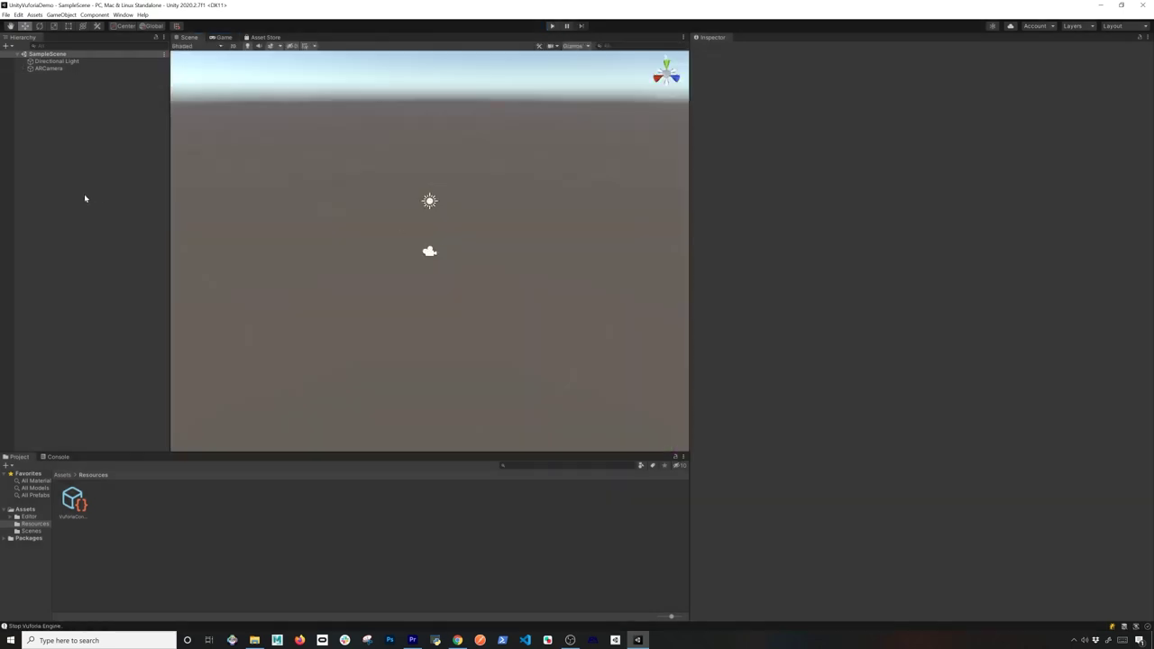
Import the complete Vuforia Core Samples package into the project from its Unity Asset Store page in Chrome, and close the Package Manager.
{"action": "left_click", "coordinate": [457, 640]}
{"action": "left_click", "coordinate": [279, 8]}
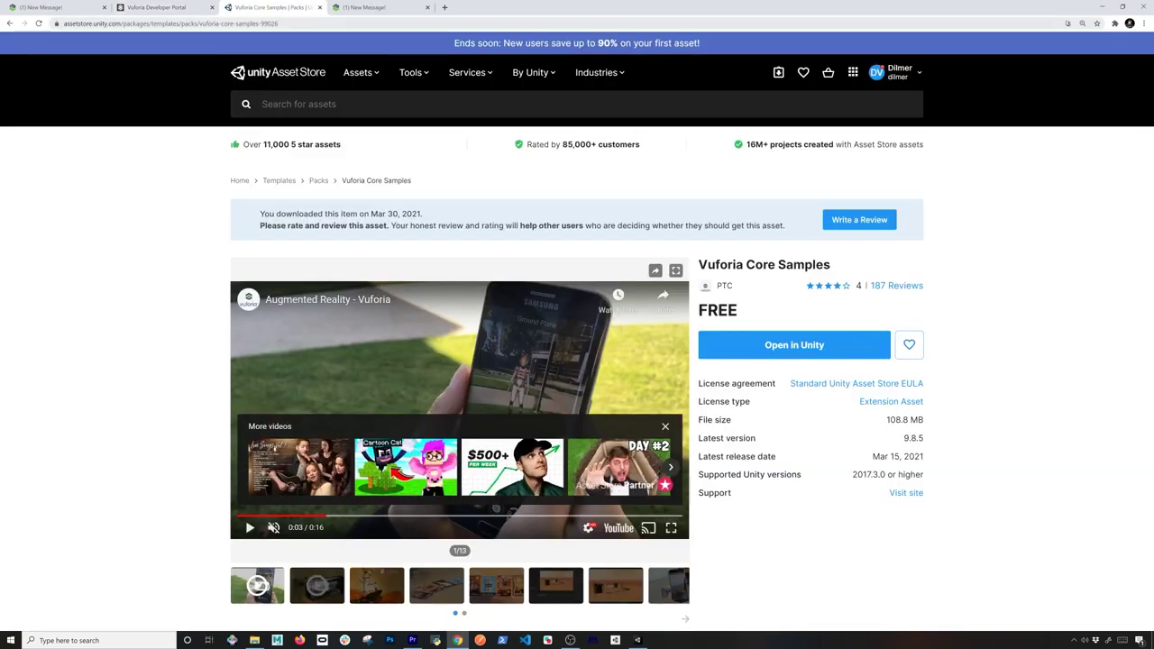
{"action": "left_click", "coordinate": [750, 356]}
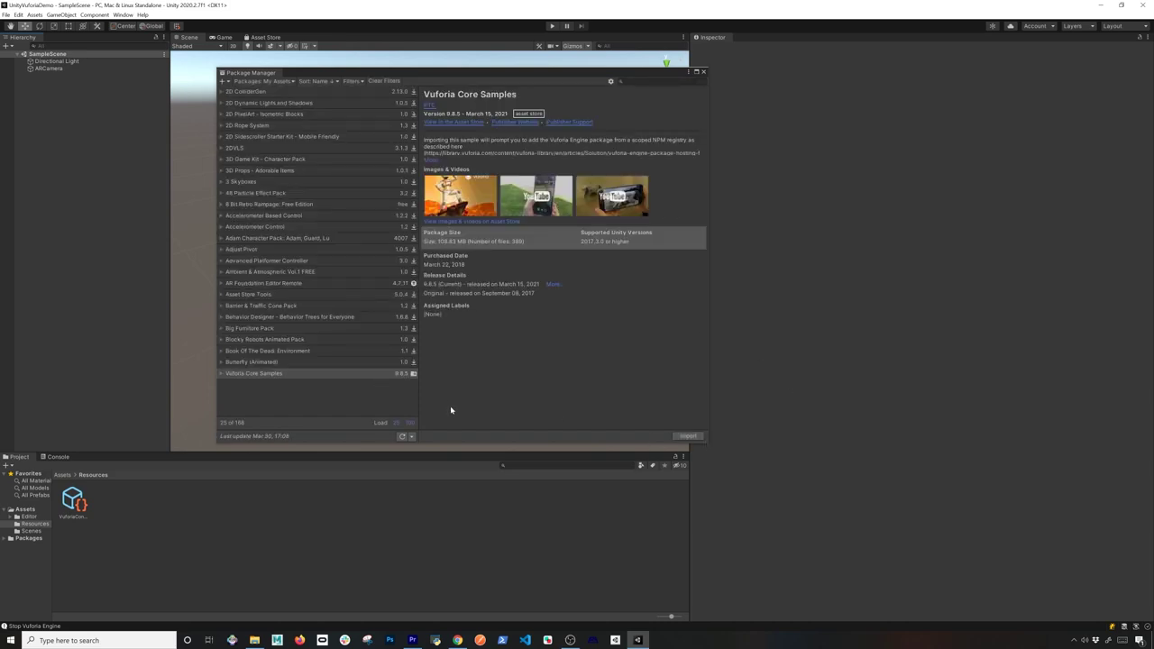
{"action": "left_click", "coordinate": [687, 436]}
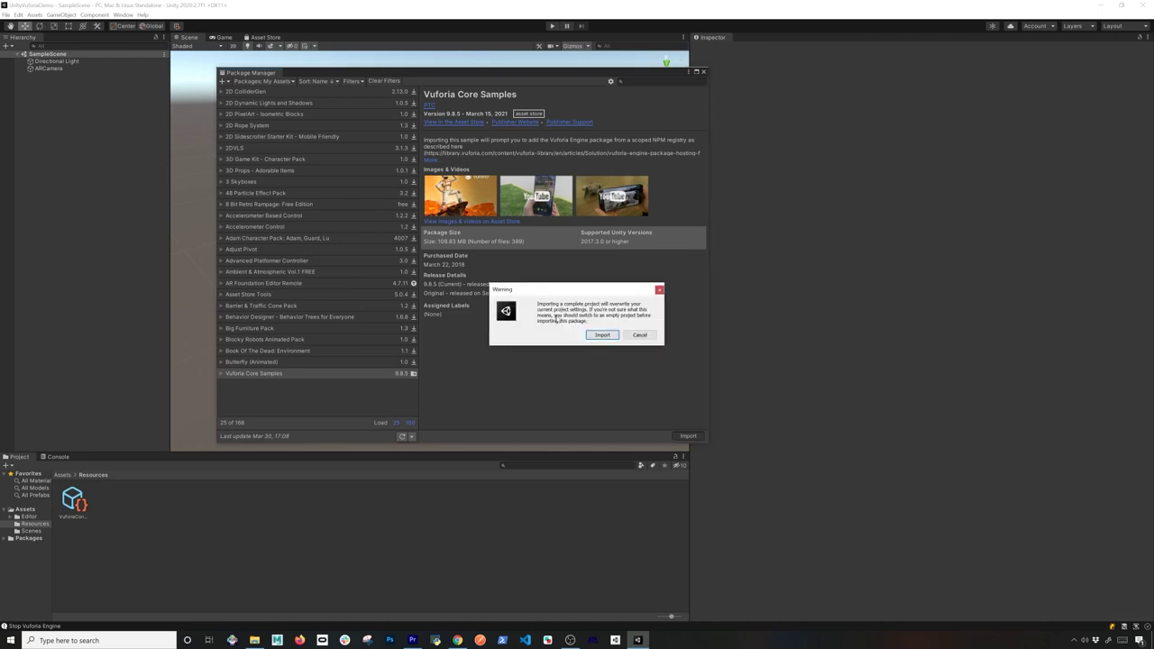
{"action": "left_click", "coordinate": [602, 335]}
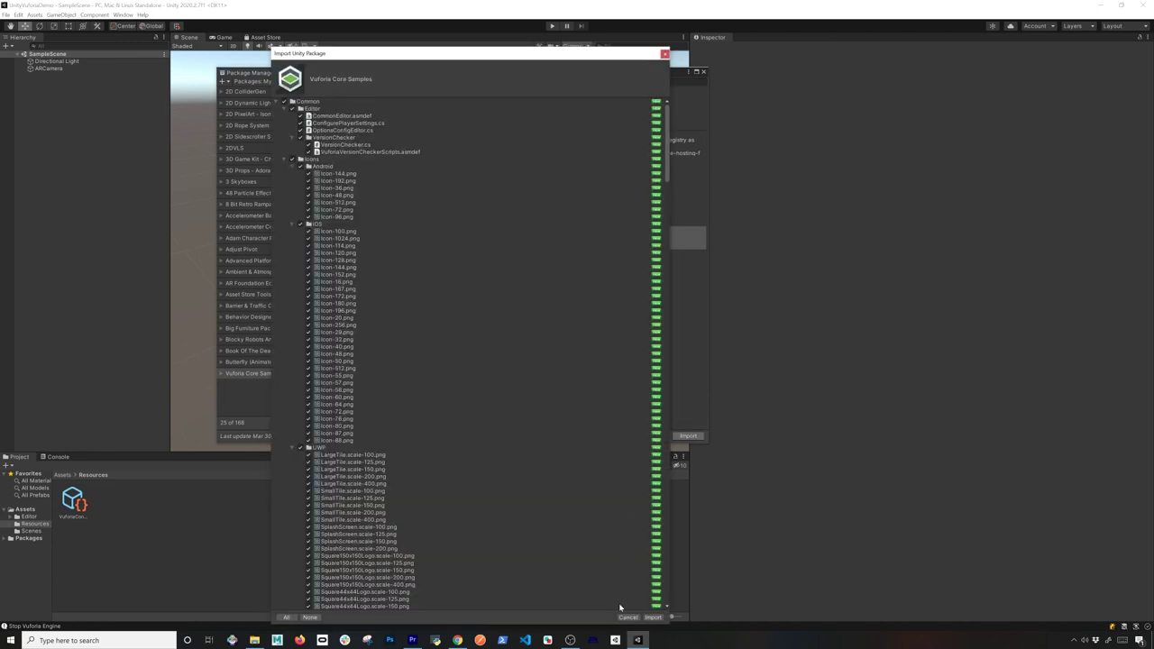
{"action": "left_click", "coordinate": [651, 616]}
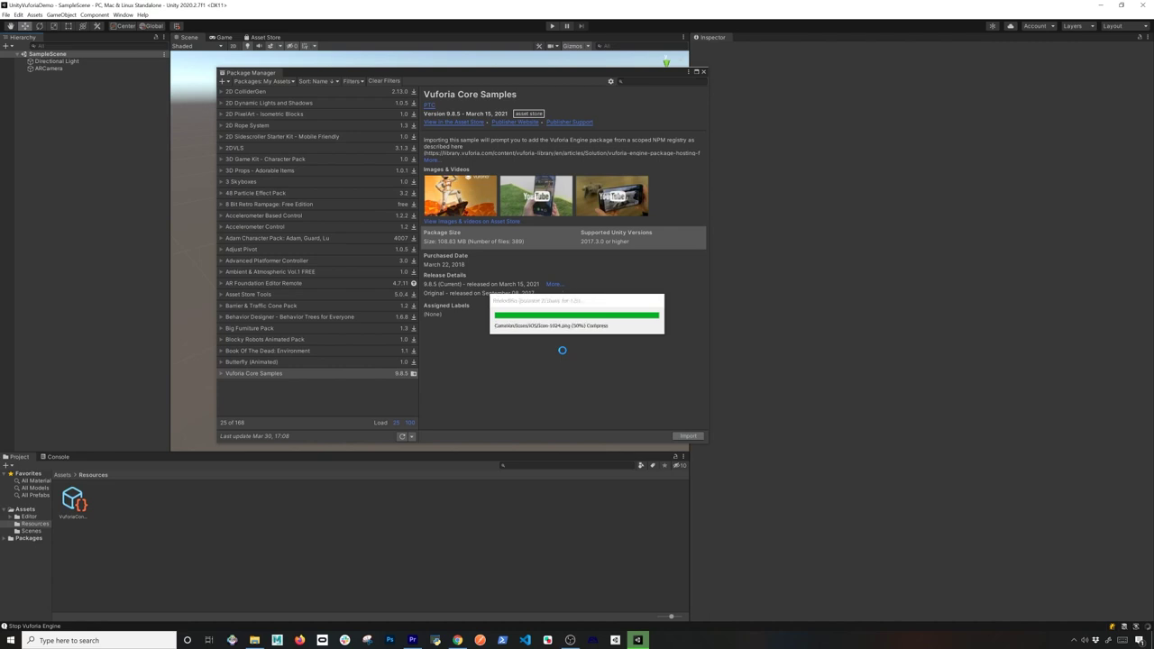
{"action": "left_click", "coordinate": [703, 71]}
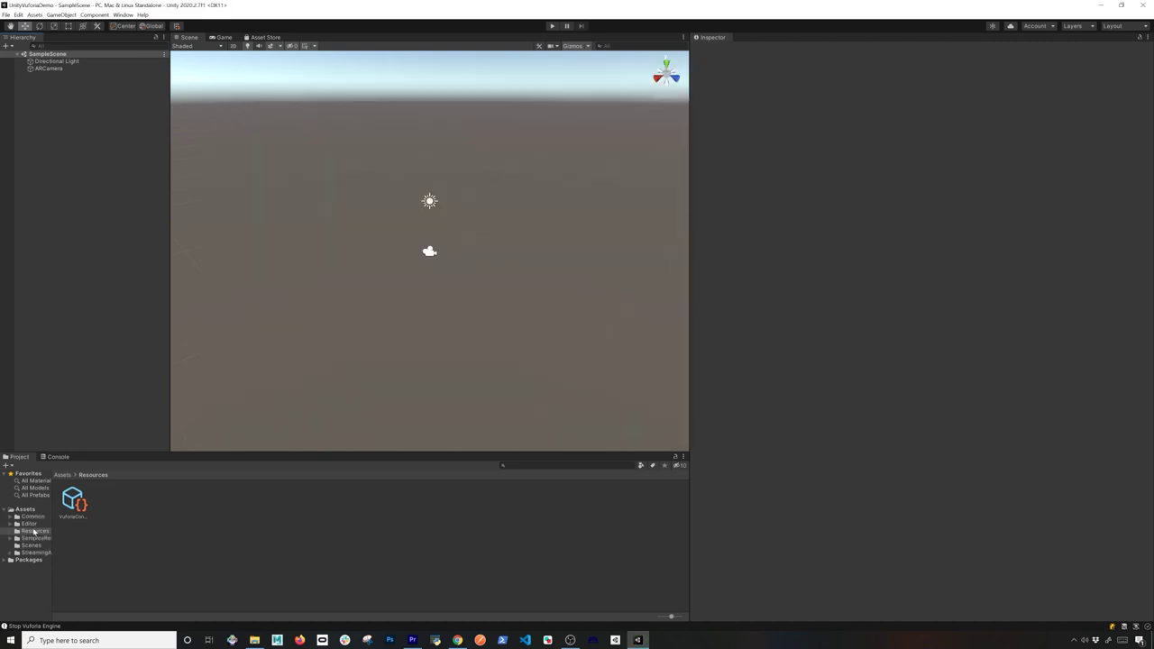
Widen the Project folder tree and open the Scenes folder inside SamplesResources.
{"action": "left_click_drag", "start_coordinate": [51, 547], "coordinate": [181, 547]}
{"action": "left_click", "coordinate": [23, 533]}
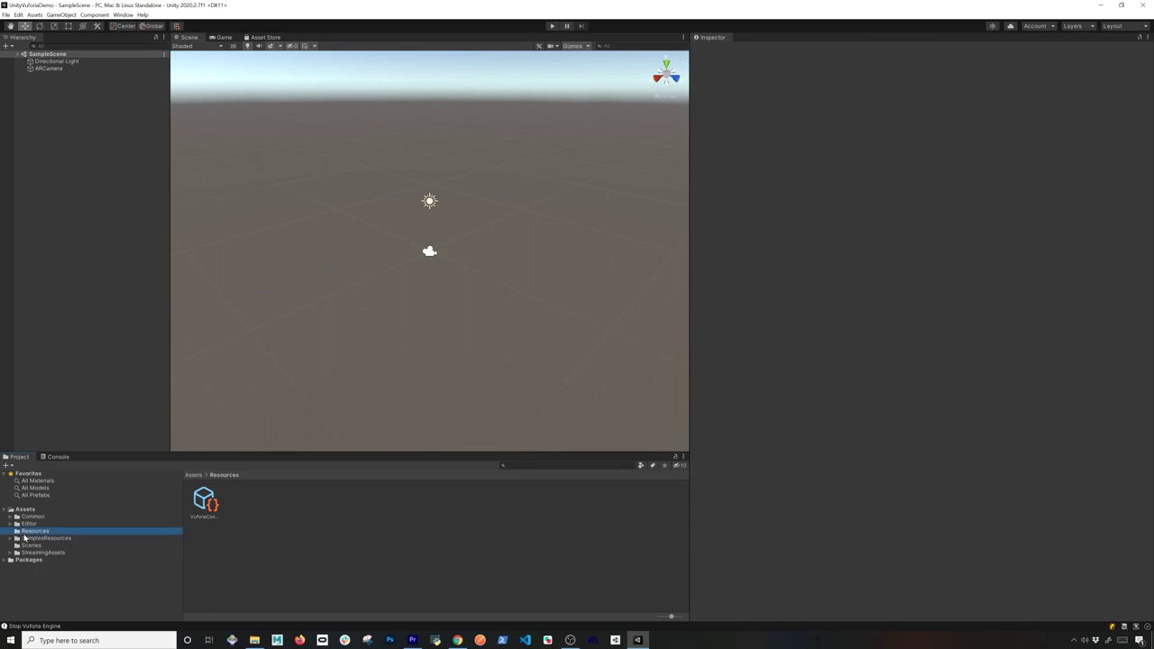
{"action": "left_click", "coordinate": [10, 538]}
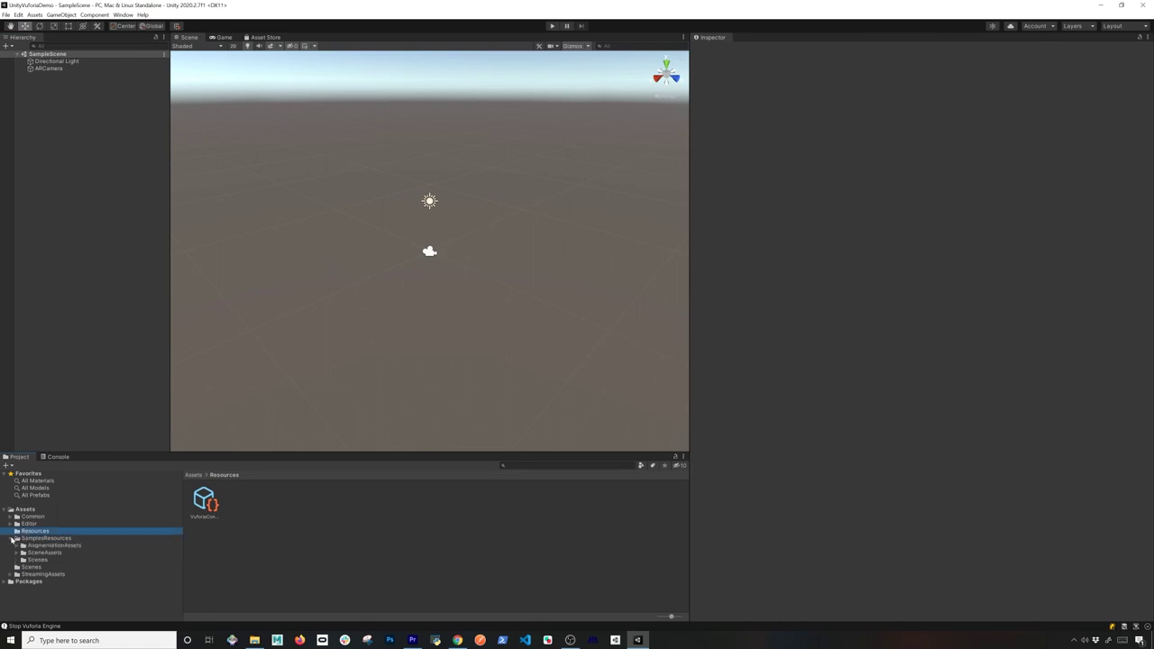
{"action": "left_click", "coordinate": [17, 538]}
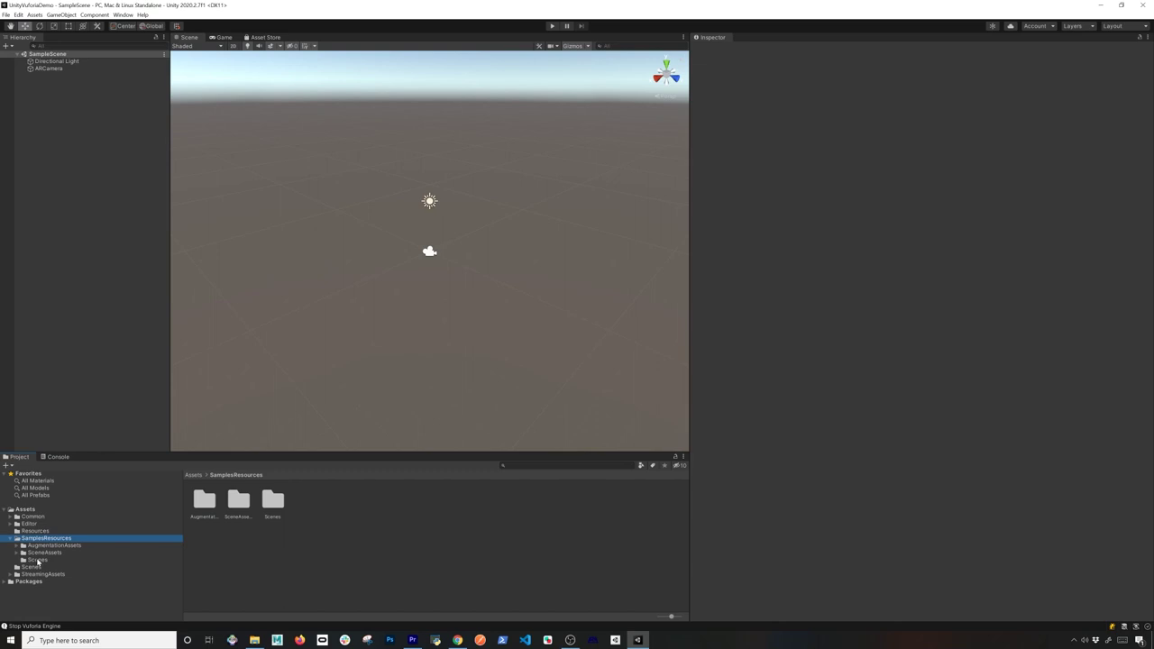
{"action": "left_click", "coordinate": [27, 561]}
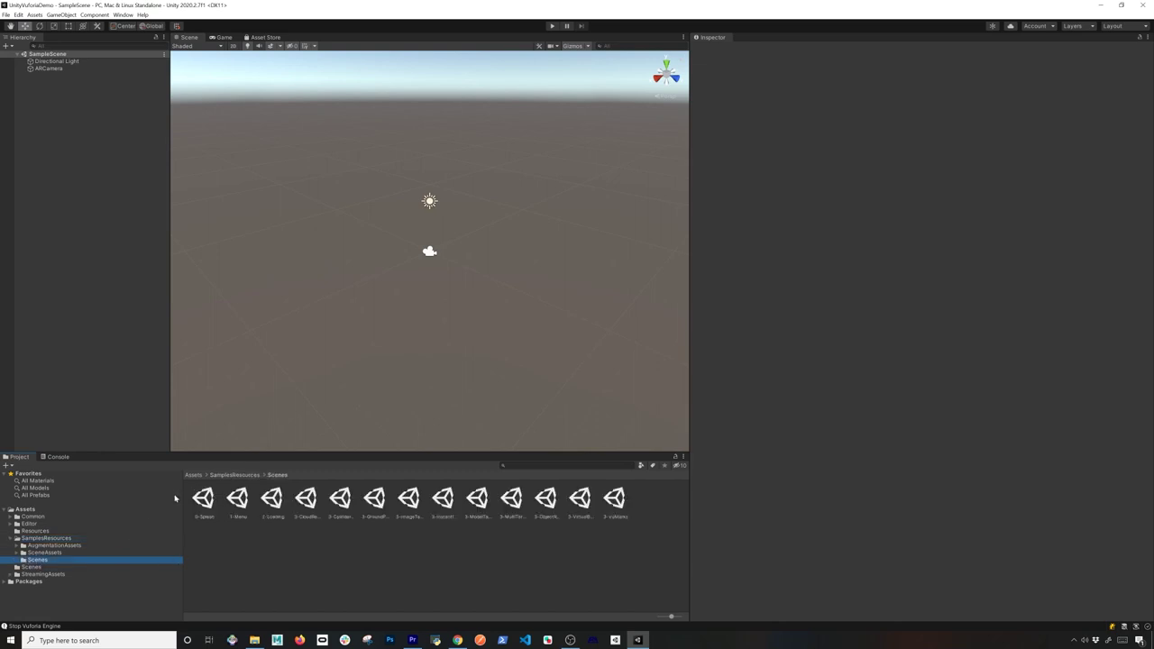
Open the 0-Splash and 1-Menu sample scenes in turn and frame the menu's SafeAreaManager in the Scene view.
{"action": "double_click", "coordinate": [201, 500]}
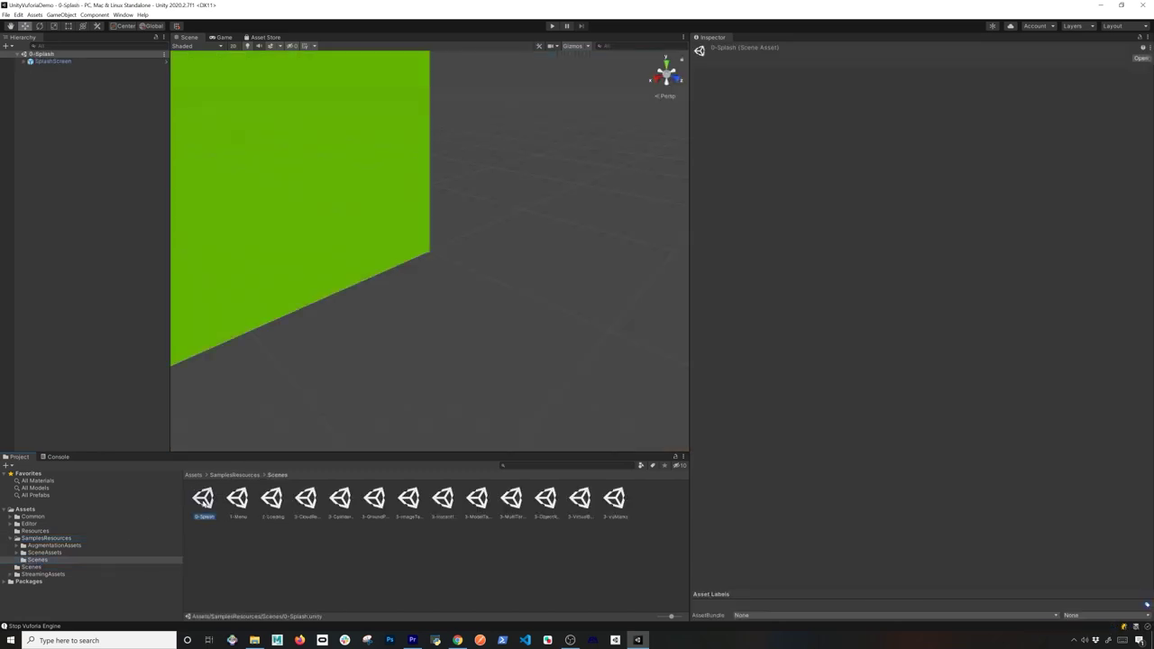
{"action": "double_click", "coordinate": [237, 499]}
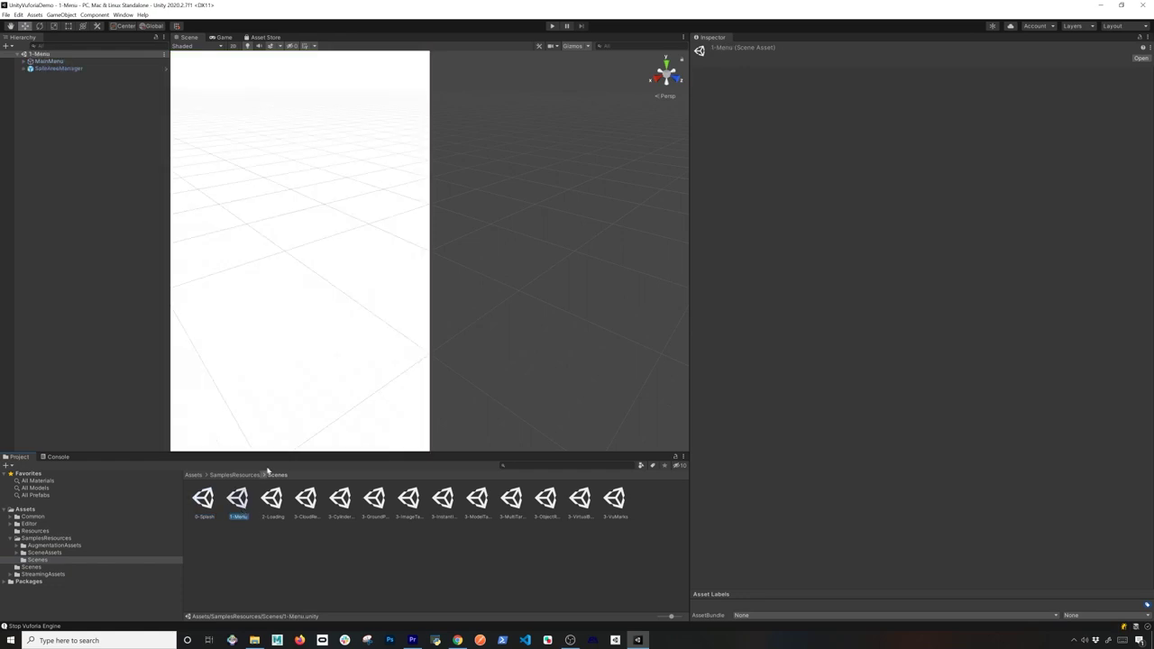
{"action": "double_click", "coordinate": [85, 68]}
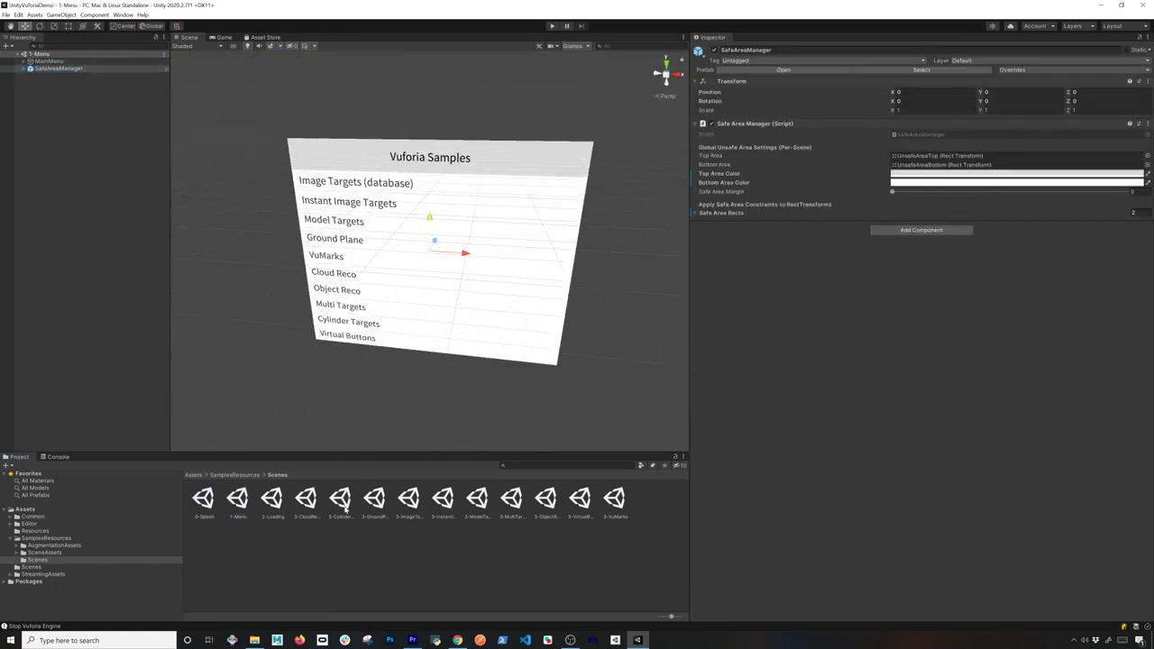
Open the 3-GroundPlane sample scene and preview it in the Game view, keeping Free Aspect, before returning to the Scene view.
{"action": "double_click", "coordinate": [376, 501]}
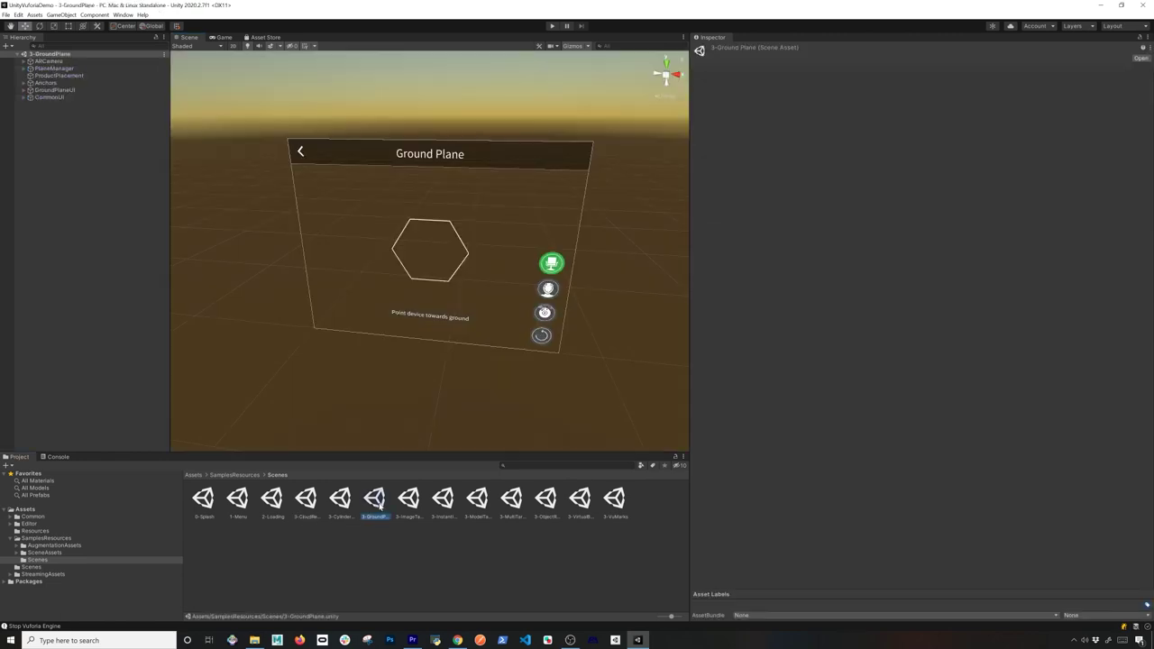
{"action": "left_click_drag", "start_coordinate": [483, 239], "coordinate": [274, 81], "text": "alt"}
{"action": "left_click", "coordinate": [219, 37]}
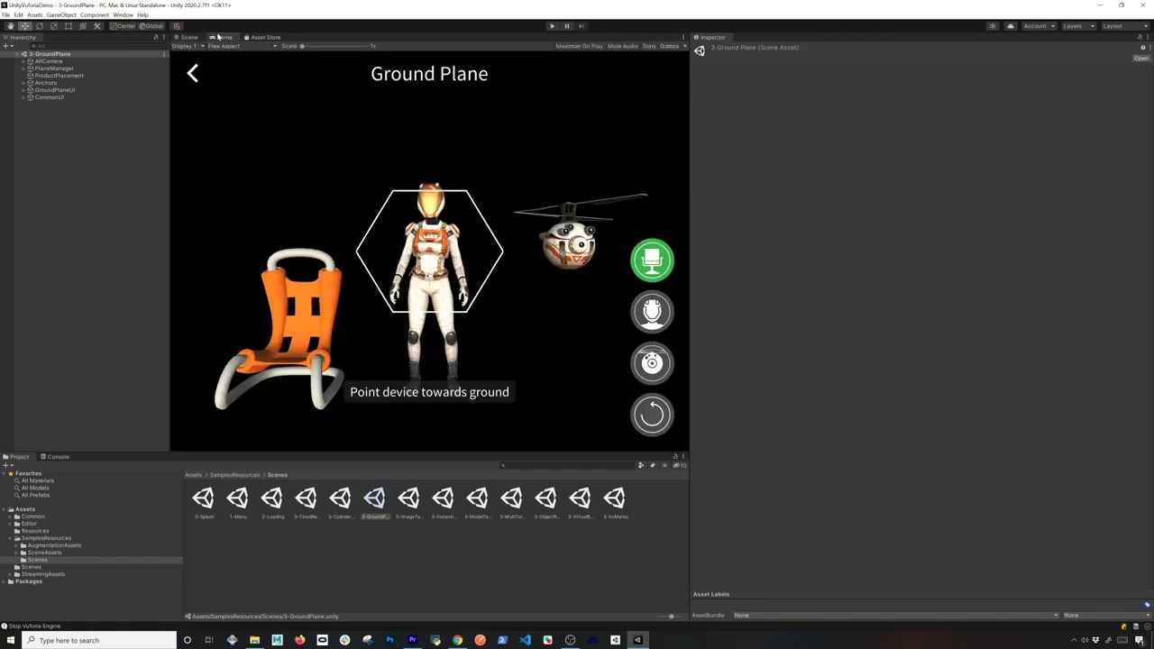
{"action": "left_click", "coordinate": [236, 46]}
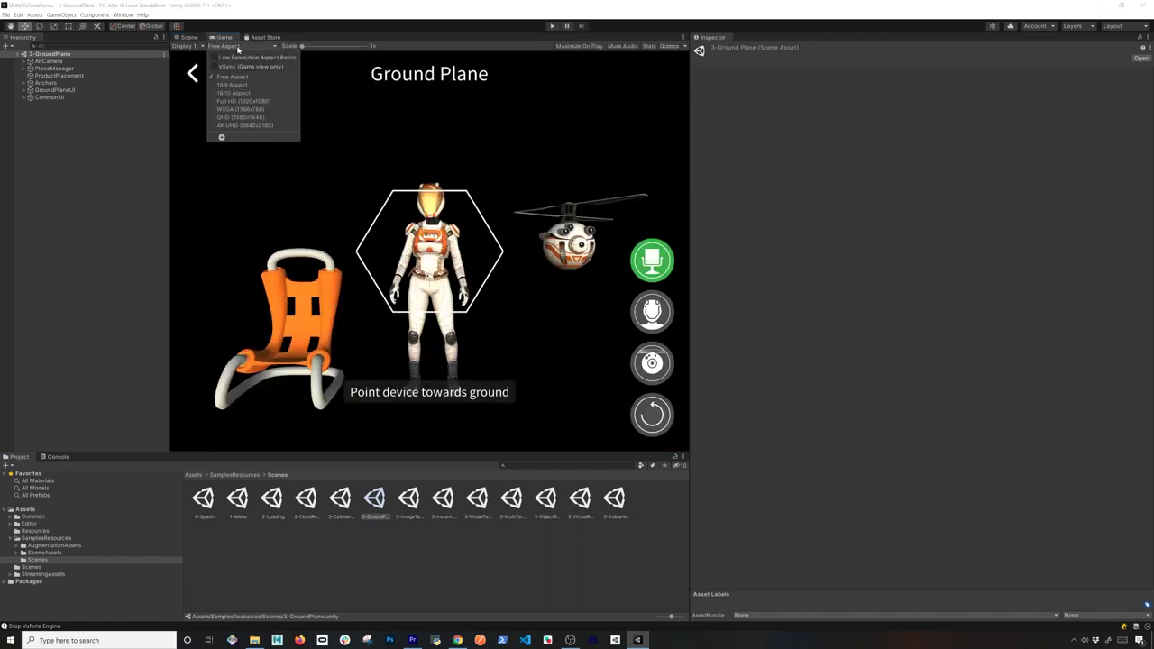
{"action": "left_click", "coordinate": [238, 47]}
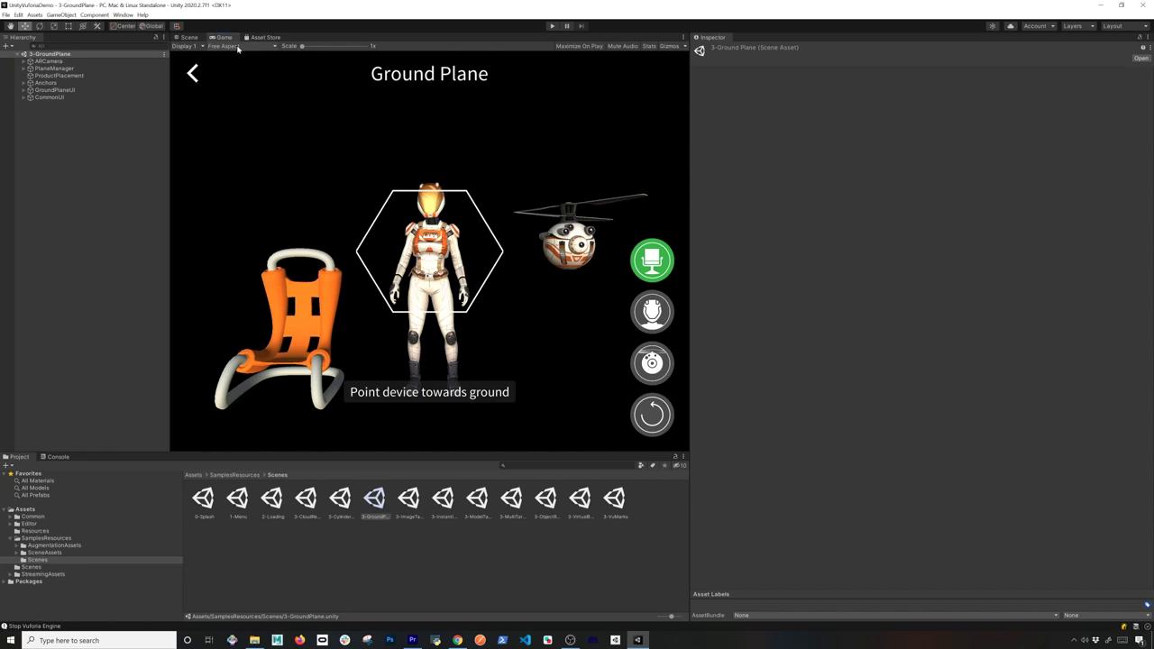
{"action": "left_click", "coordinate": [190, 36]}
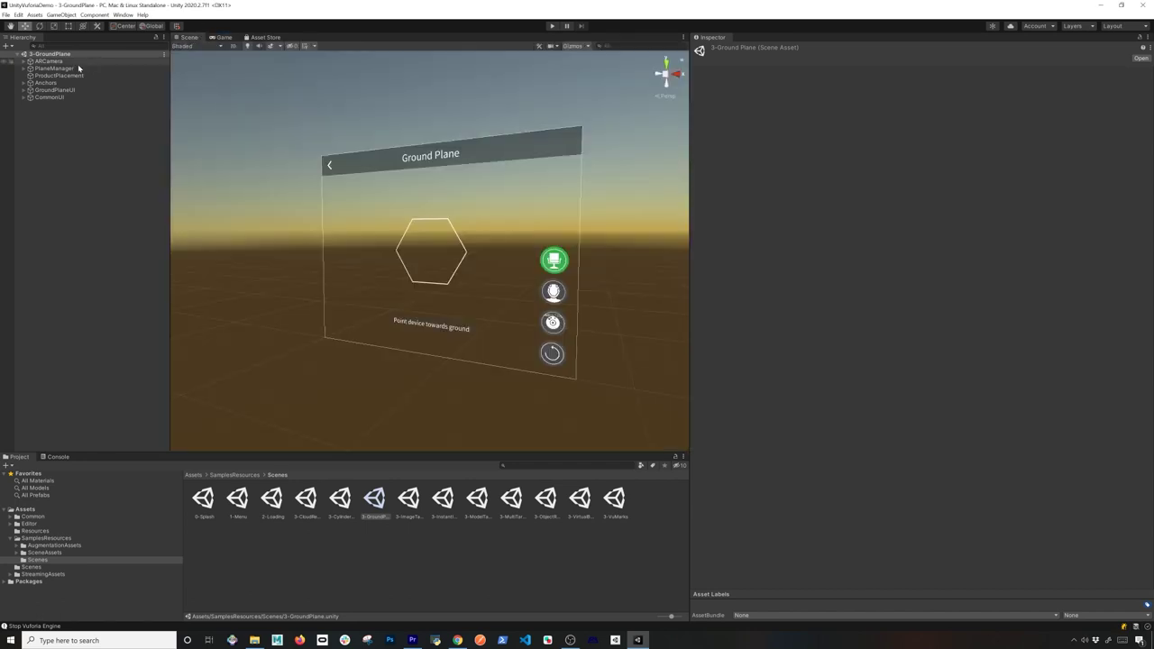
Open the Vuforia Engine configuration from the Ground Plane scene's ARCamera and review its license, database and Play Mode settings.
{"action": "left_click", "coordinate": [27, 510]}
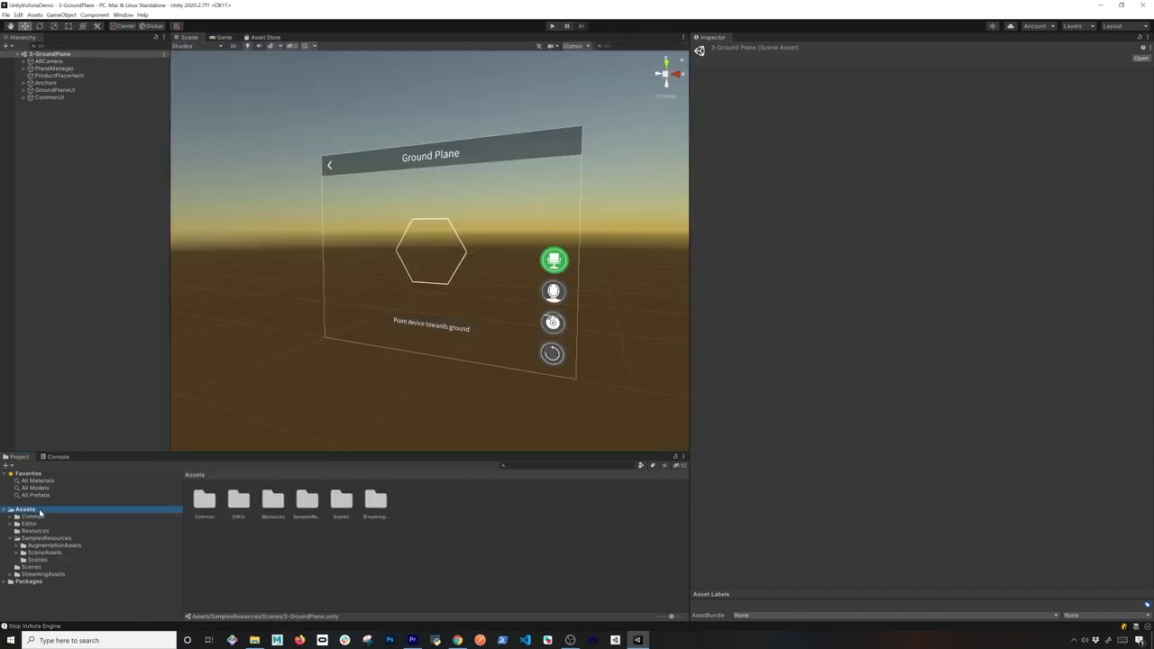
{"action": "left_click", "coordinate": [63, 62]}
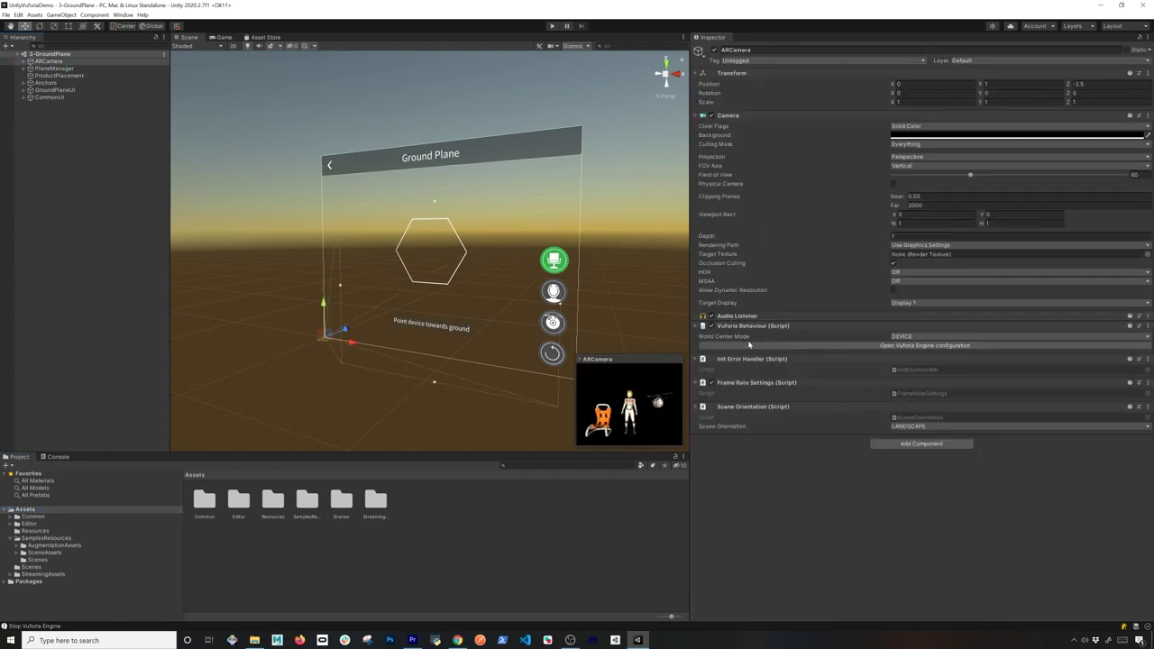
{"action": "left_click", "coordinate": [748, 344]}
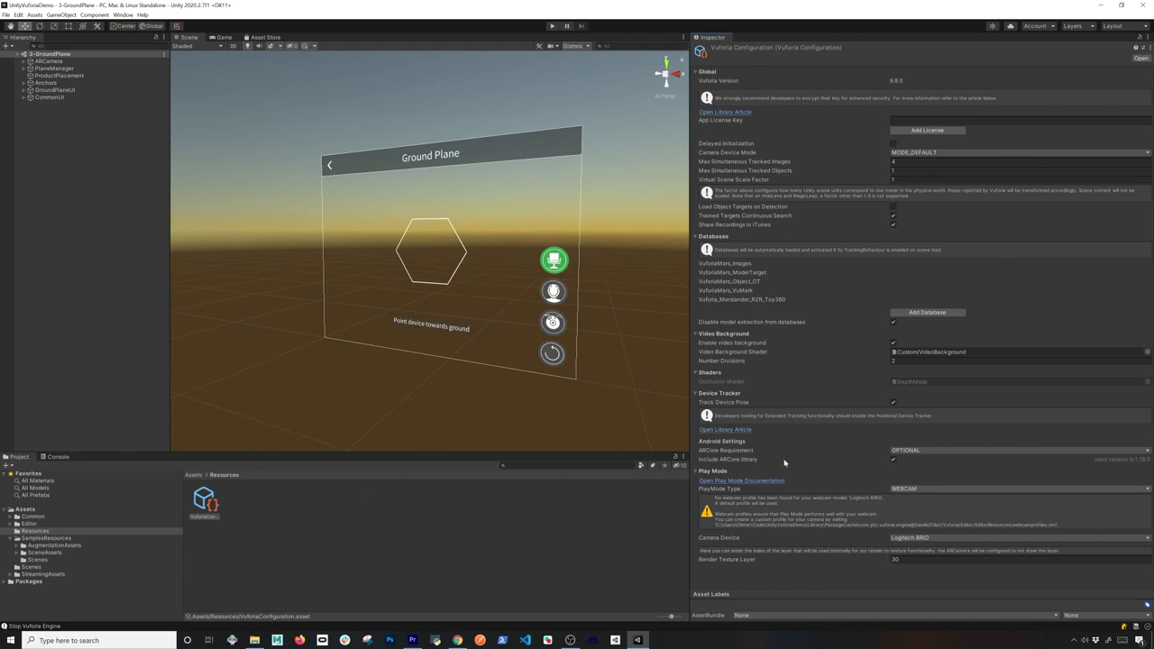
Select the ARCamera, inspect the Ground Plane layout from several angles, and show the scene in the Game view.
{"action": "left_click", "coordinate": [68, 68]}
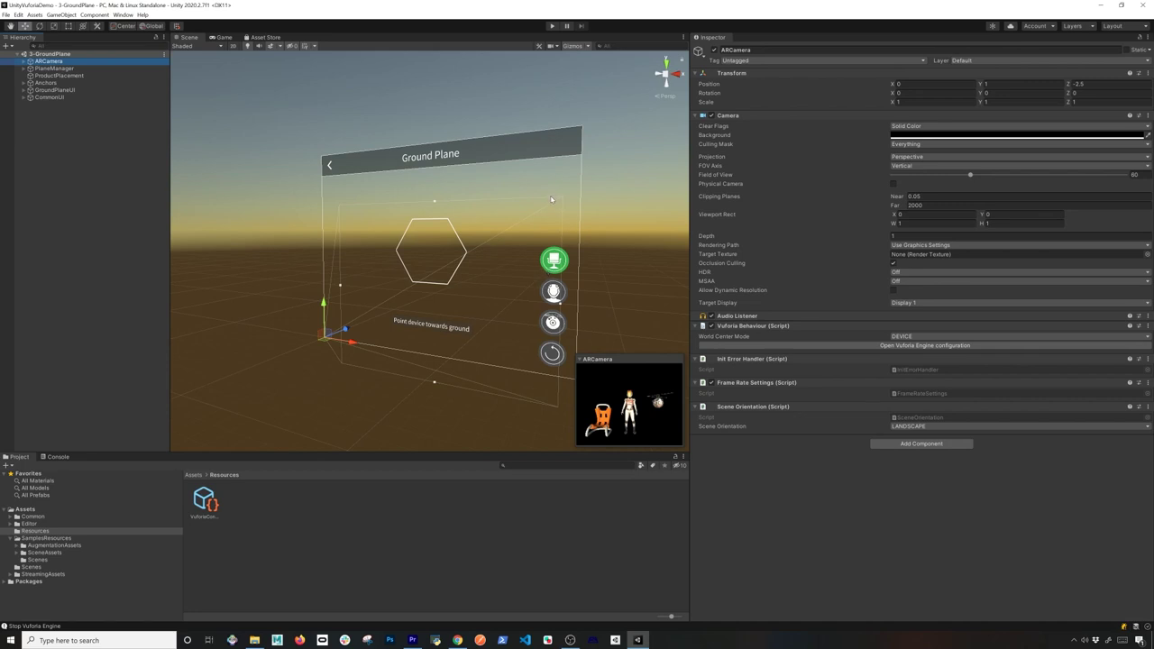
{"action": "left_click_drag", "start_coordinate": [426, 240], "coordinate": [562, 268], "text": "alt"}
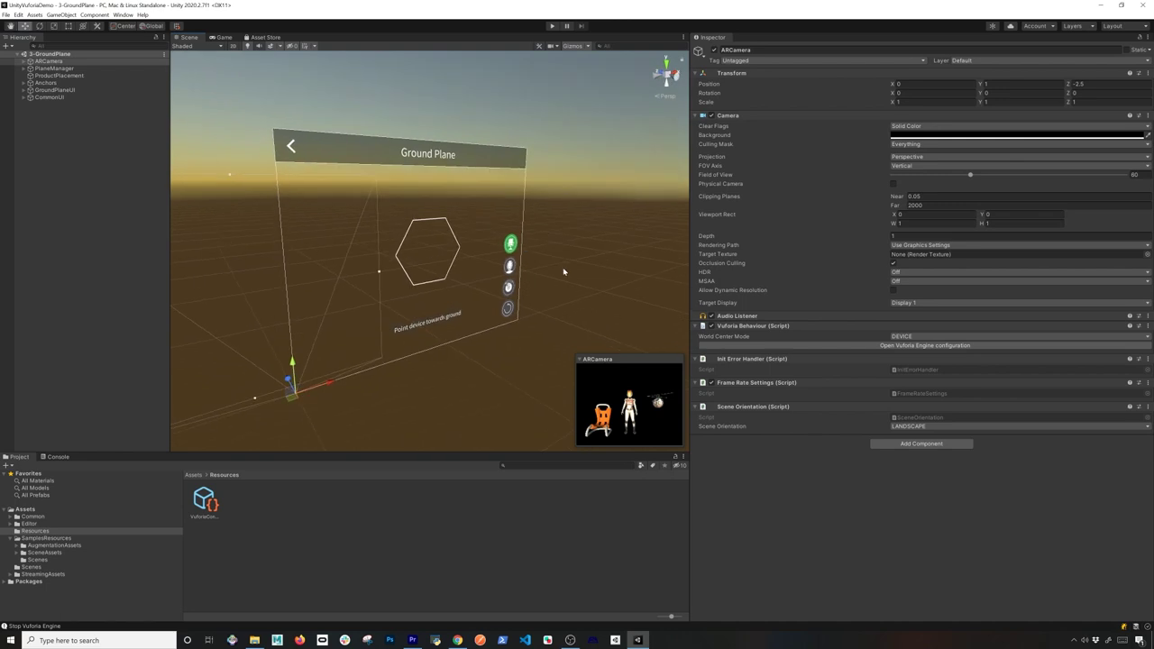
{"action": "left_click_drag", "start_coordinate": [574, 262], "coordinate": [467, 265], "text": "alt"}
{"action": "left_click", "coordinate": [221, 37]}
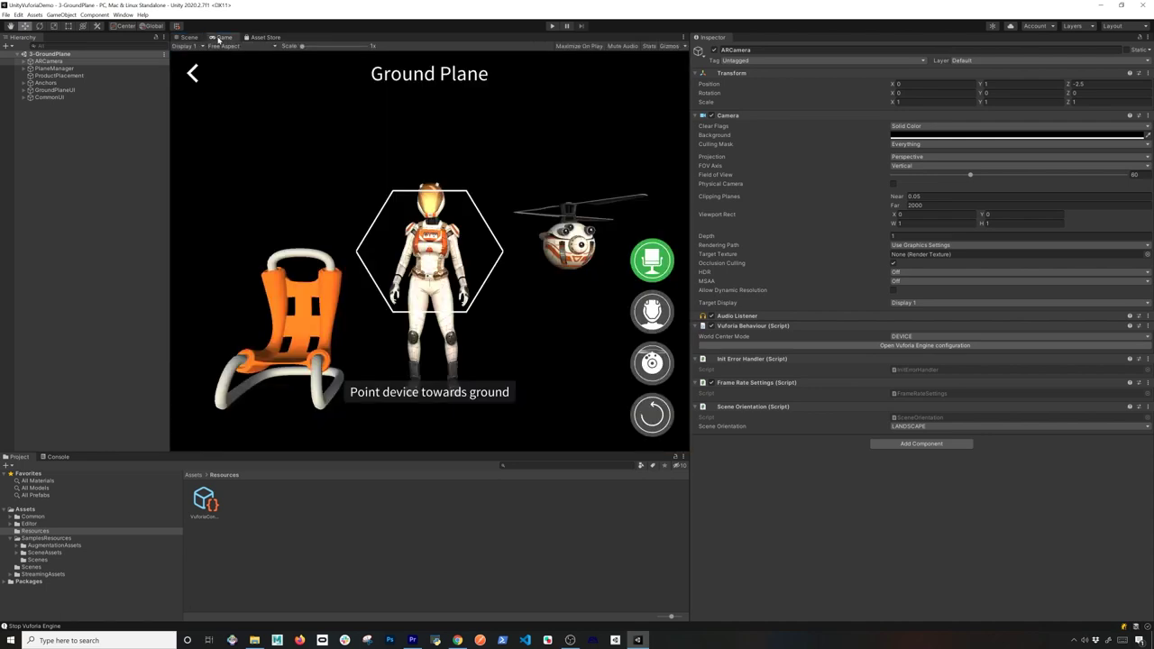
Test the Ground Plane scene in Play mode by placing and resetting the chair and trying the Mid-Air drone, and stop playback.
{"action": "left_click", "coordinate": [551, 26]}
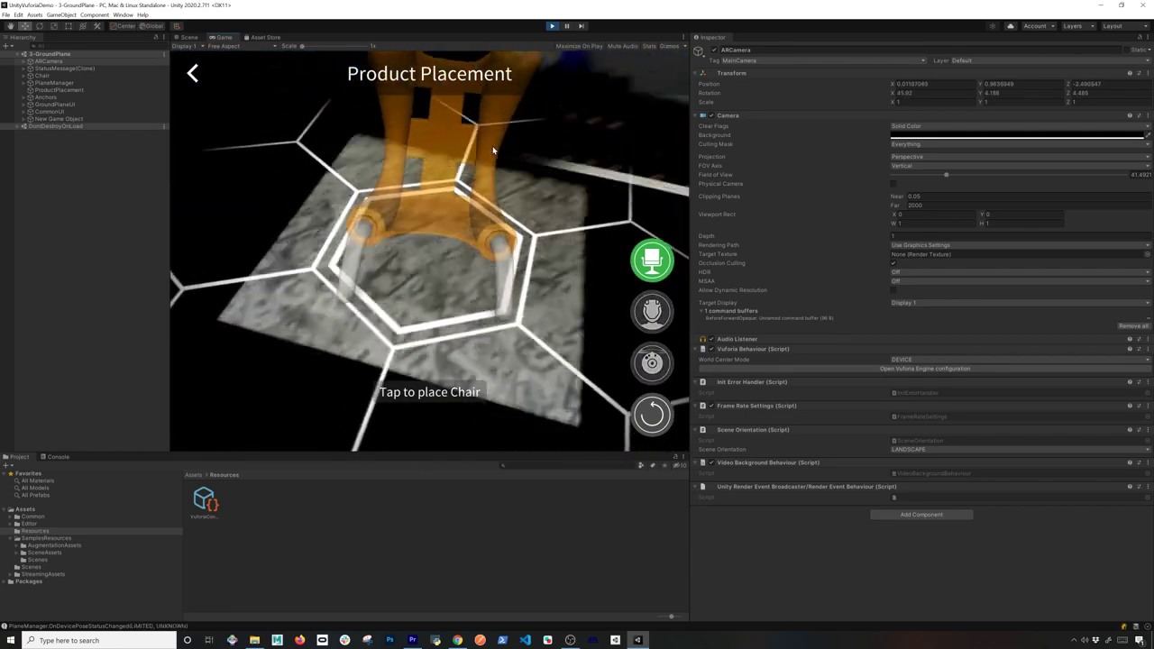
{"action": "left_click", "coordinate": [500, 234]}
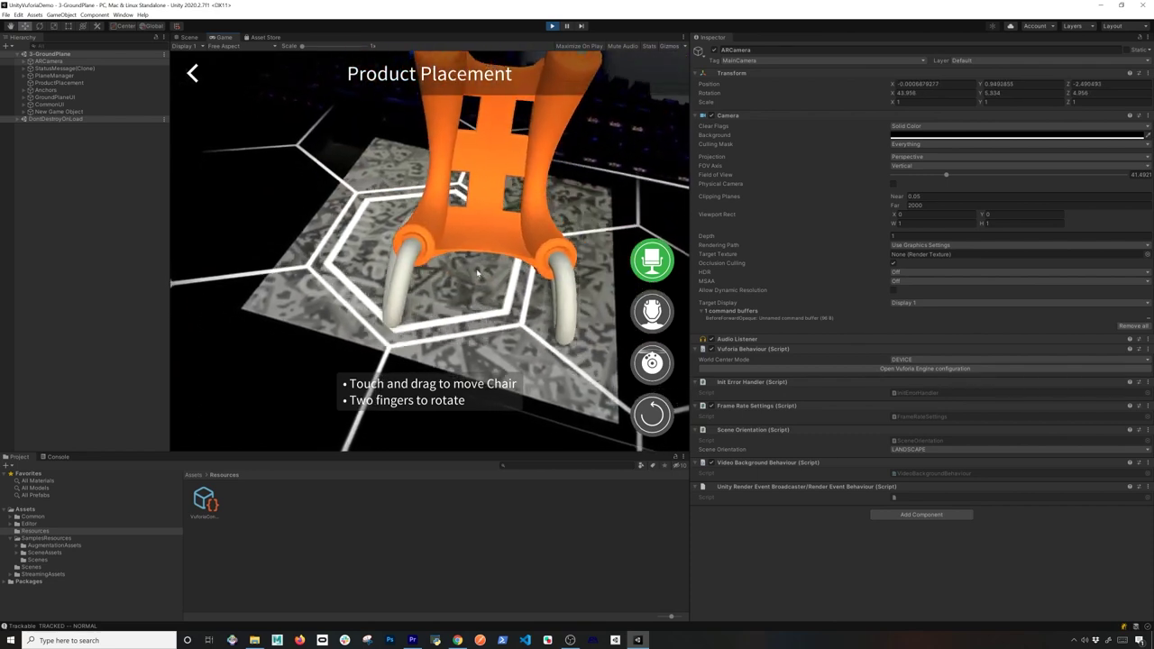
{"action": "left_click", "coordinate": [652, 415]}
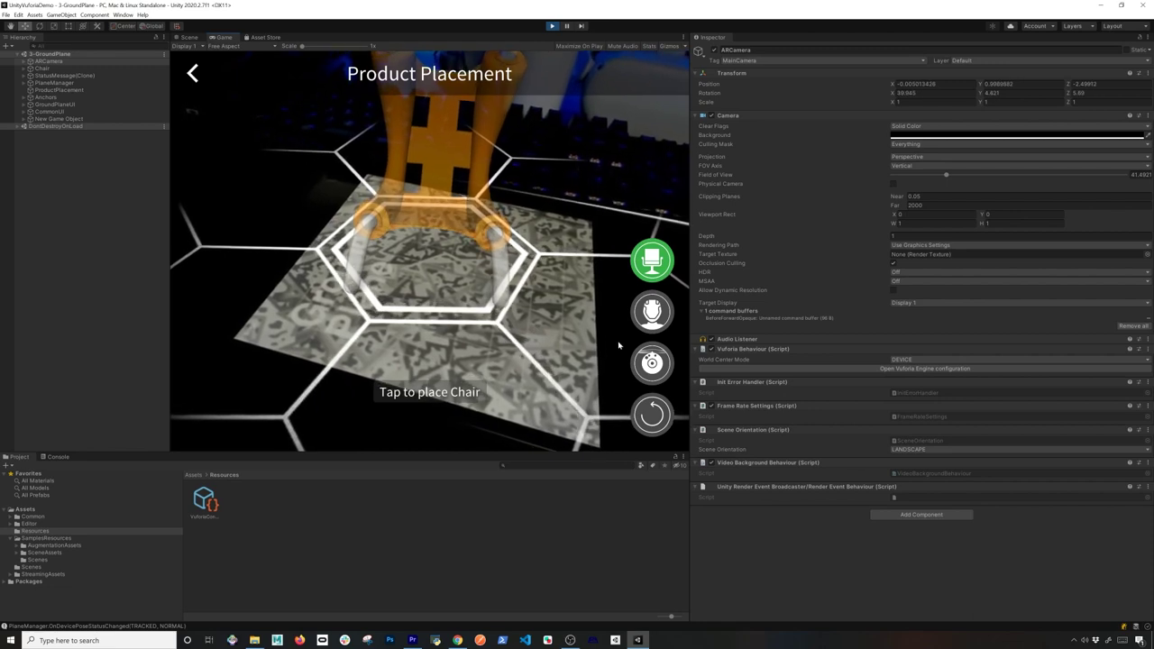
{"action": "left_click", "coordinate": [653, 366]}
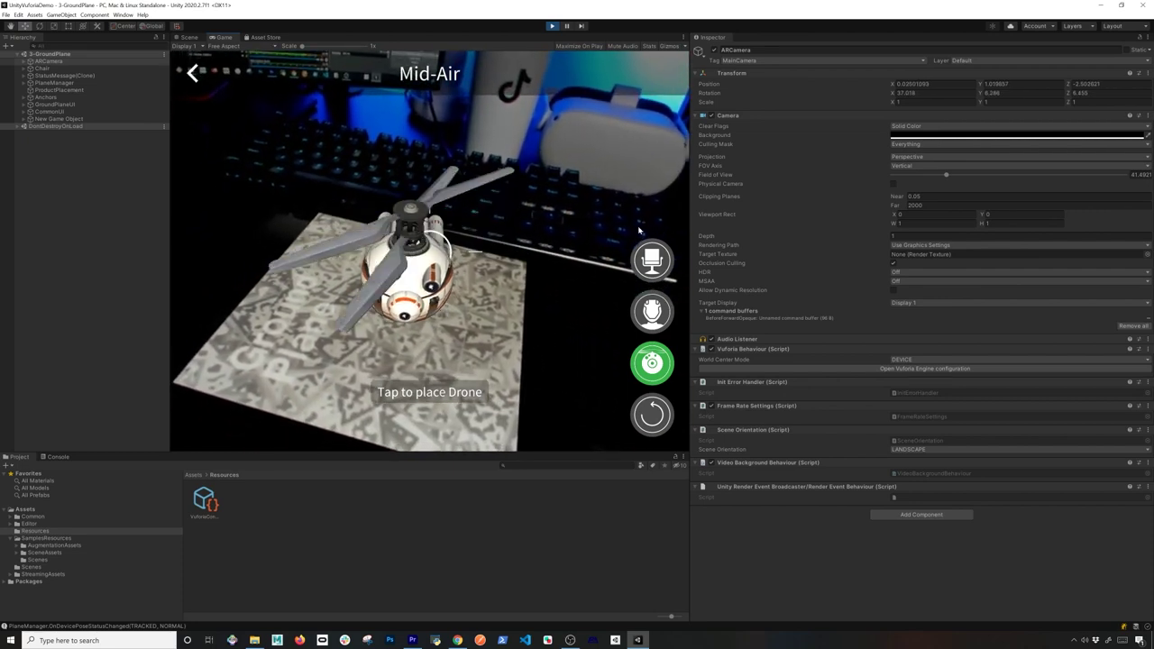
{"action": "left_click", "coordinate": [552, 26]}
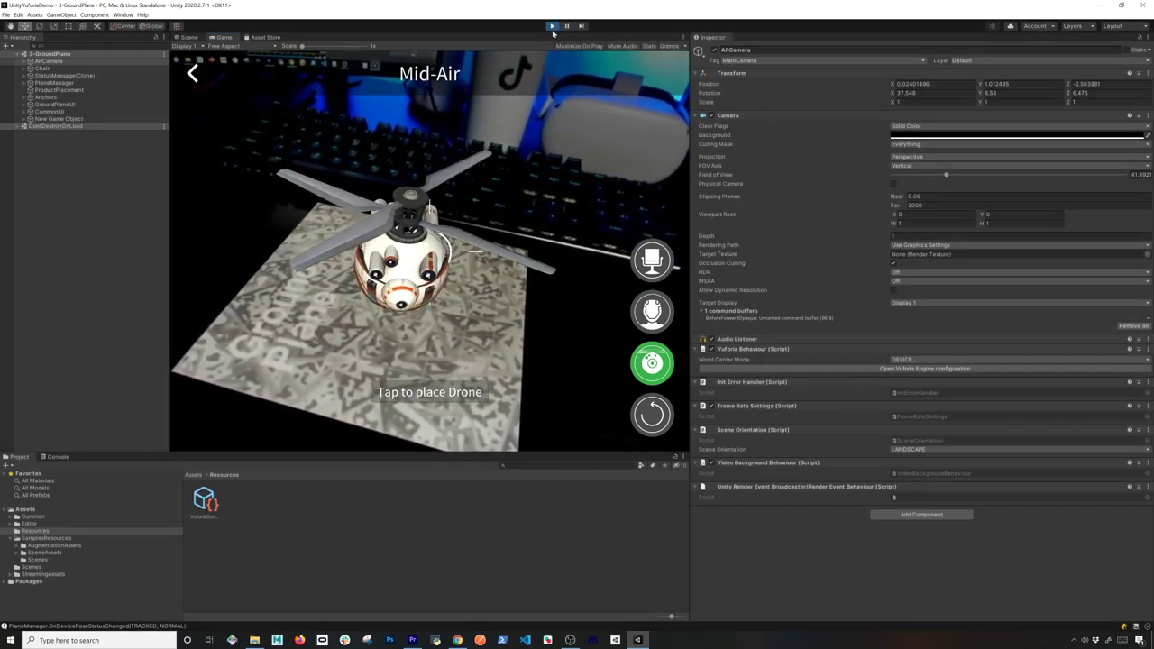
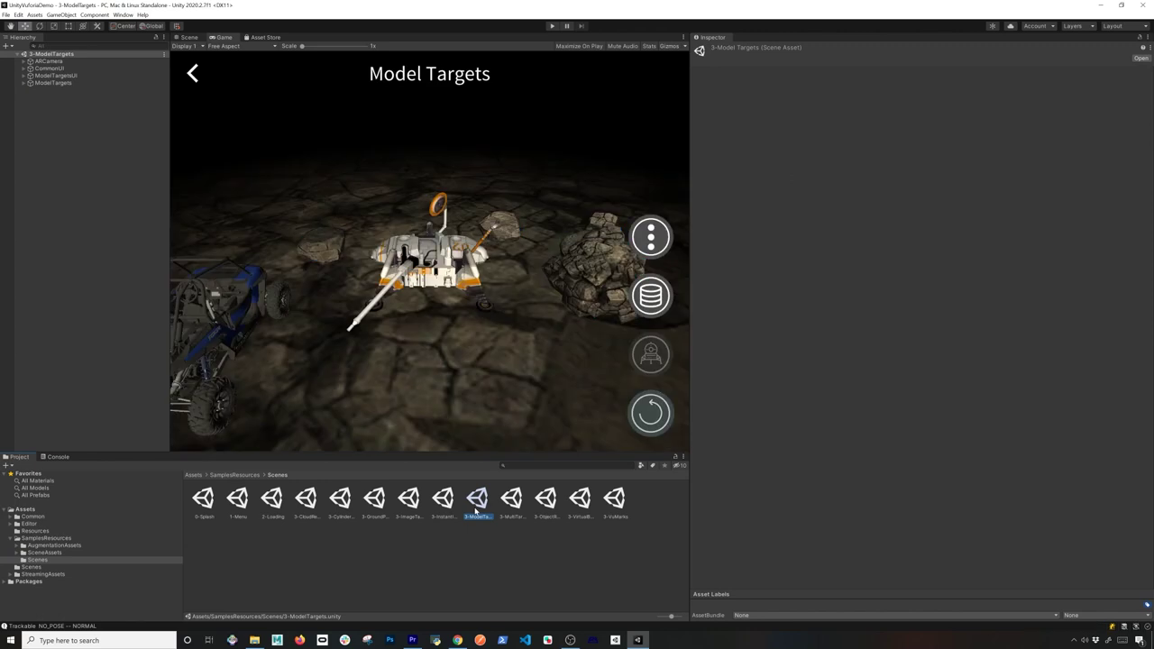
Show the 3-ModelTargets scene in the Scene view and frame the ModelTargets object.
{"action": "left_click", "coordinate": [188, 38]}
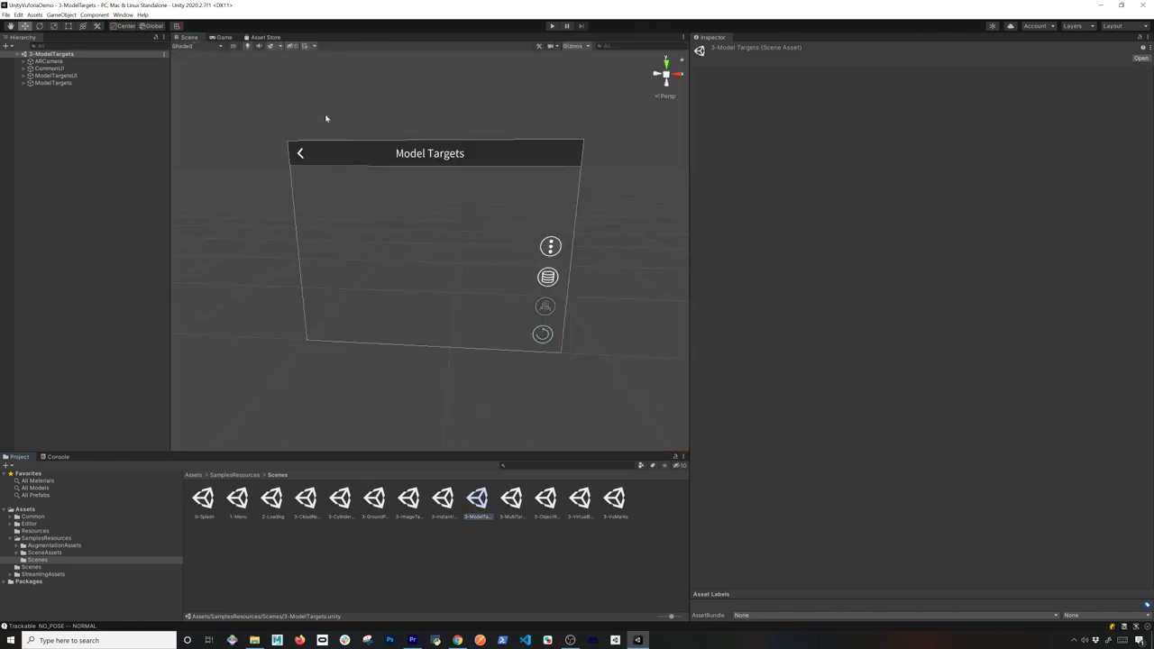
{"action": "double_click", "coordinate": [53, 82]}
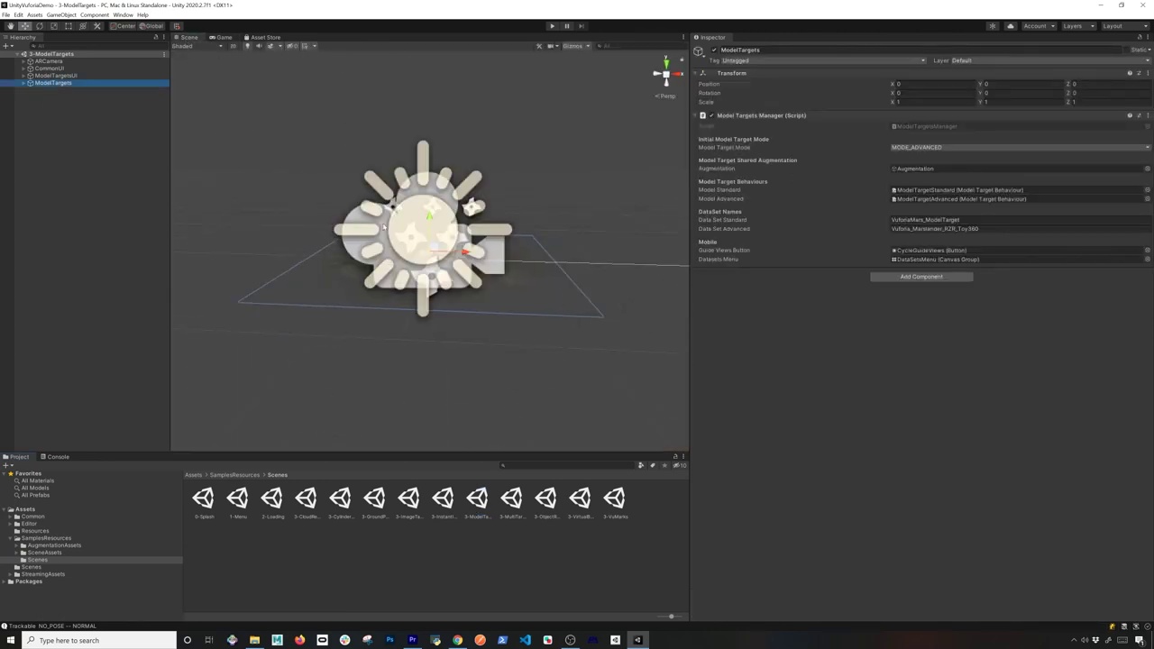
{"action": "left_click", "coordinate": [587, 46]}
{"action": "left_click_drag", "start_coordinate": [663, 63], "coordinate": [650, 60]}
Select the Polaris_RZR vehicle in the Model Targets scene, frame it, and inspect it from several angles.
{"action": "left_click", "coordinate": [400, 282]}
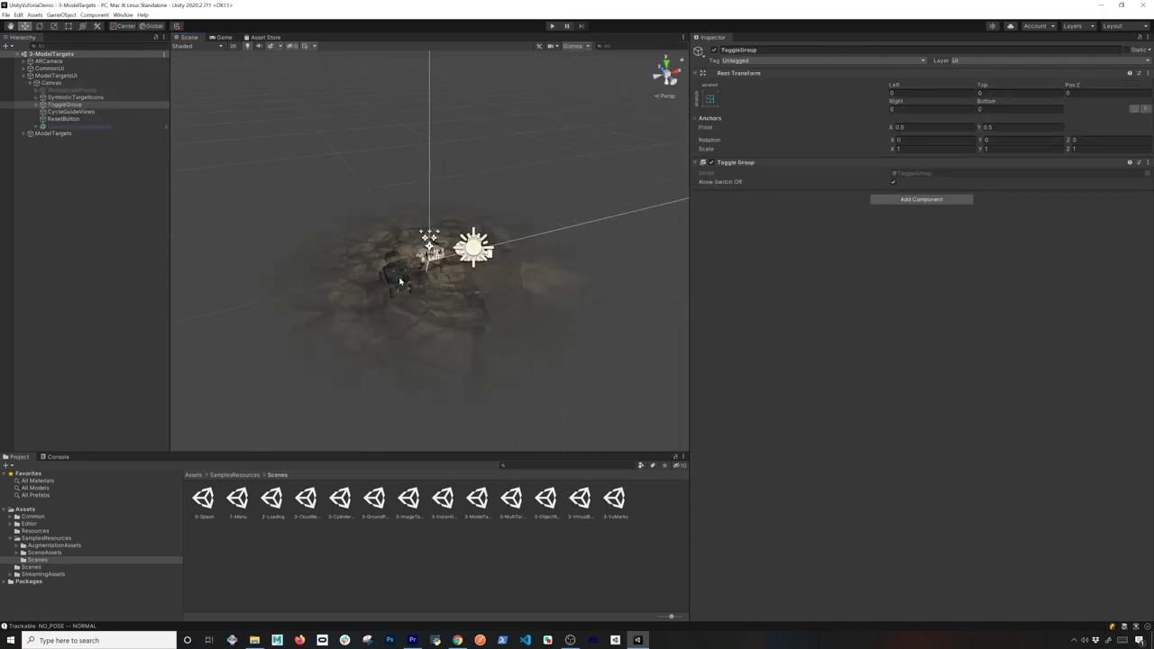
{"action": "left_click", "coordinate": [400, 281]}
{"action": "key", "text": "f"}
{"action": "left_click_drag", "start_coordinate": [401, 282], "coordinate": [444, 218], "text": "alt"}
{"action": "left_click_drag", "start_coordinate": [552, 187], "coordinate": [498, 204], "text": "alt"}
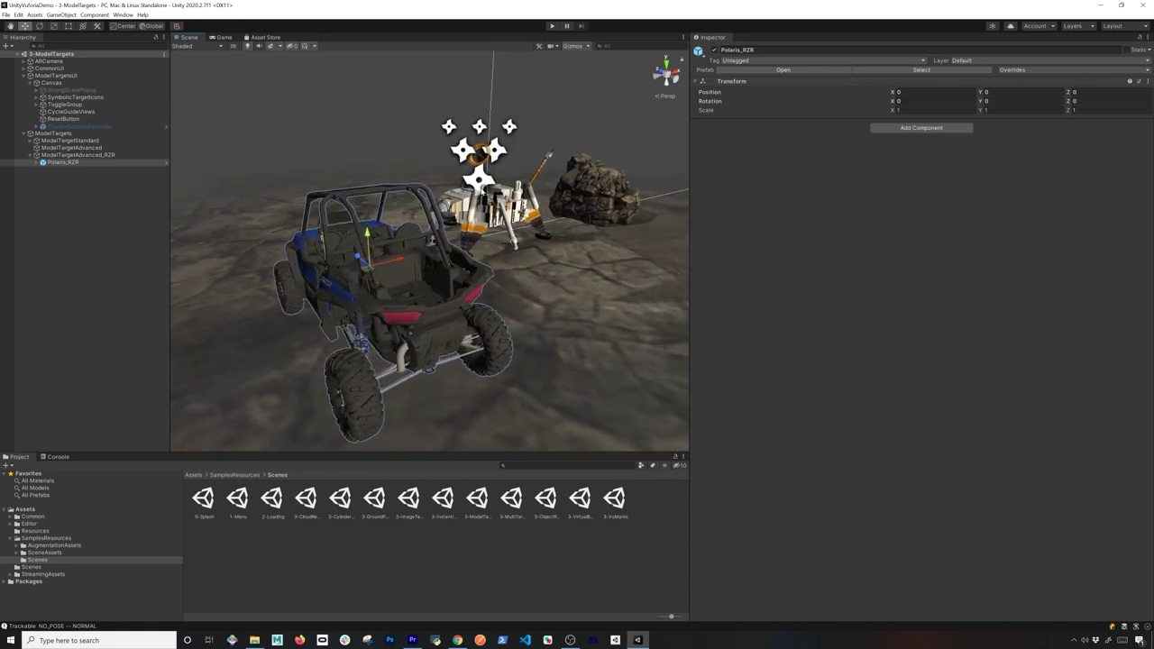
{"action": "left_click_drag", "start_coordinate": [395, 276], "coordinate": [485, 387], "text": "alt"}
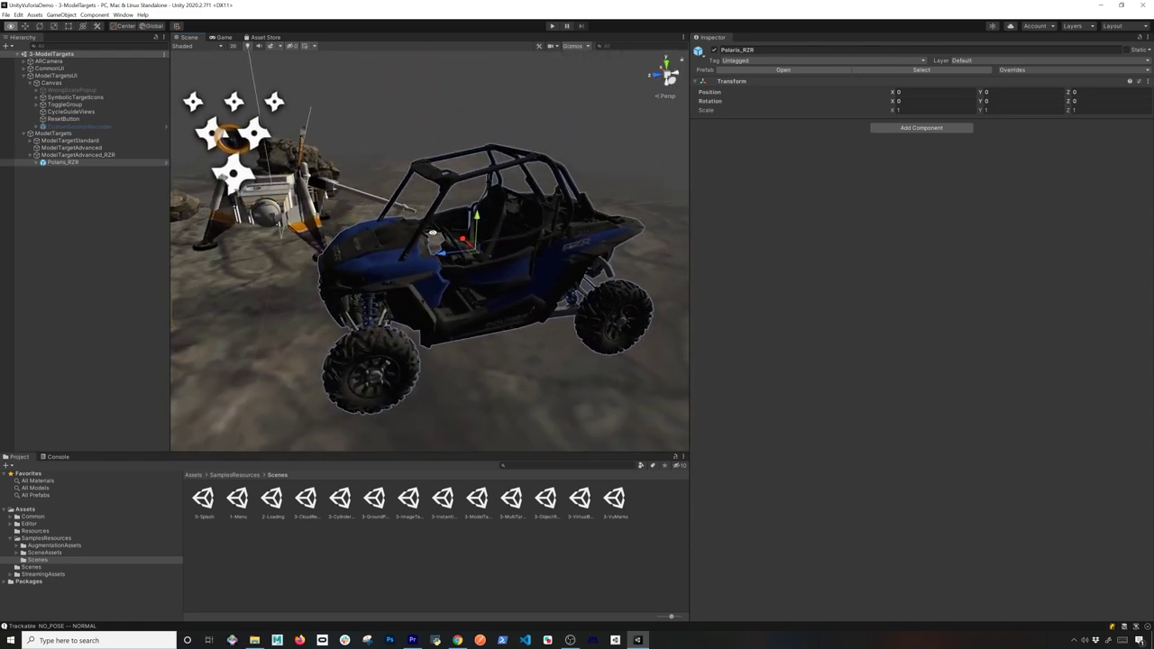
Open the 3-ImageTargets sample scene, inspect its image targets, and frame the Astronaut model.
{"action": "left_click", "coordinate": [407, 501]}
{"action": "double_click", "coordinate": [407, 501]}
{"action": "left_click_drag", "start_coordinate": [330, 134], "coordinate": [262, 273], "text": "alt"}
{"action": "scroll", "coordinate": [334, 214], "scroll_direction": "up", "scroll_amount": 10}
{"action": "scroll", "coordinate": [335, 213], "scroll_direction": "down", "scroll_amount": 10}
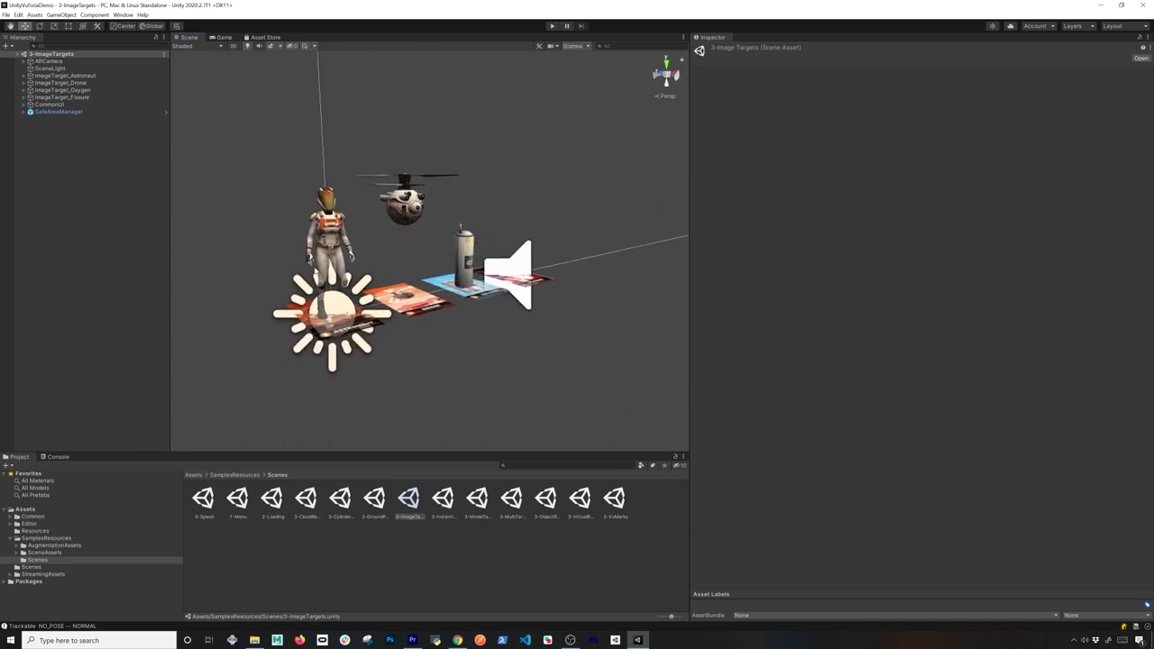
{"action": "left_click", "coordinate": [337, 248]}
{"action": "key", "text": "f"}
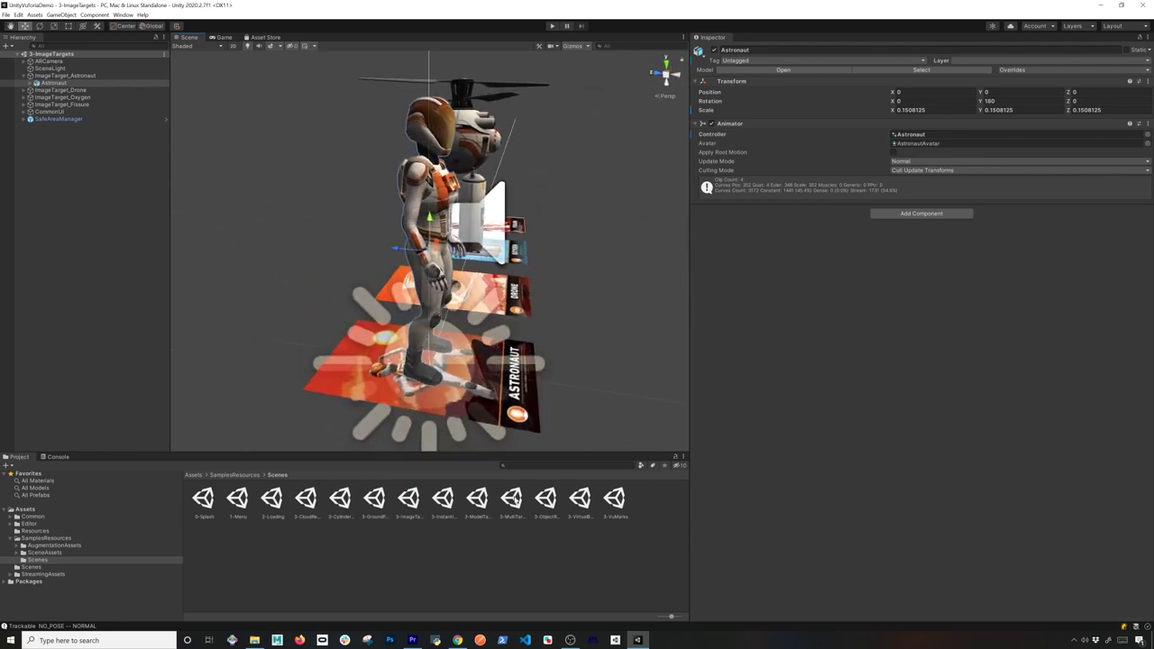
Open the 3-MultiTargets and 3-ObjectReco sample scenes in turn and look over the object recognition layout.
{"action": "double_click", "coordinate": [511, 497]}
{"action": "left_click", "coordinate": [555, 517]}
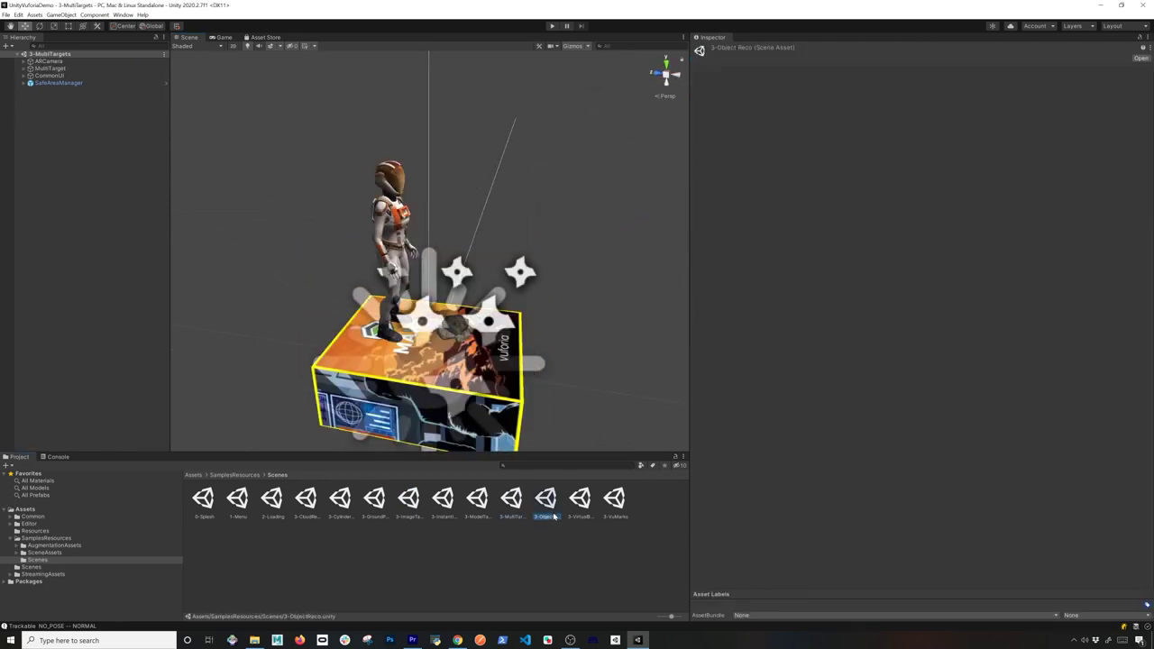
{"action": "double_click", "coordinate": [554, 516]}
{"action": "scroll", "coordinate": [538, 353], "scroll_direction": "down", "scroll_amount": 3}
{"action": "scroll", "coordinate": [533, 350], "scroll_direction": "up", "scroll_amount": 3}
{"action": "left_click_drag", "start_coordinate": [366, 247], "coordinate": [642, 258], "text": "alt"}
{"action": "scroll", "coordinate": [551, 261], "scroll_direction": "down", "scroll_amount": 5}
Select the Habitat model in the 3-ObjectReco scene and inspect it from several sides.
{"action": "left_click", "coordinate": [494, 258]}
{"action": "scroll", "coordinate": [494, 258], "scroll_direction": "up", "scroll_amount": 3}
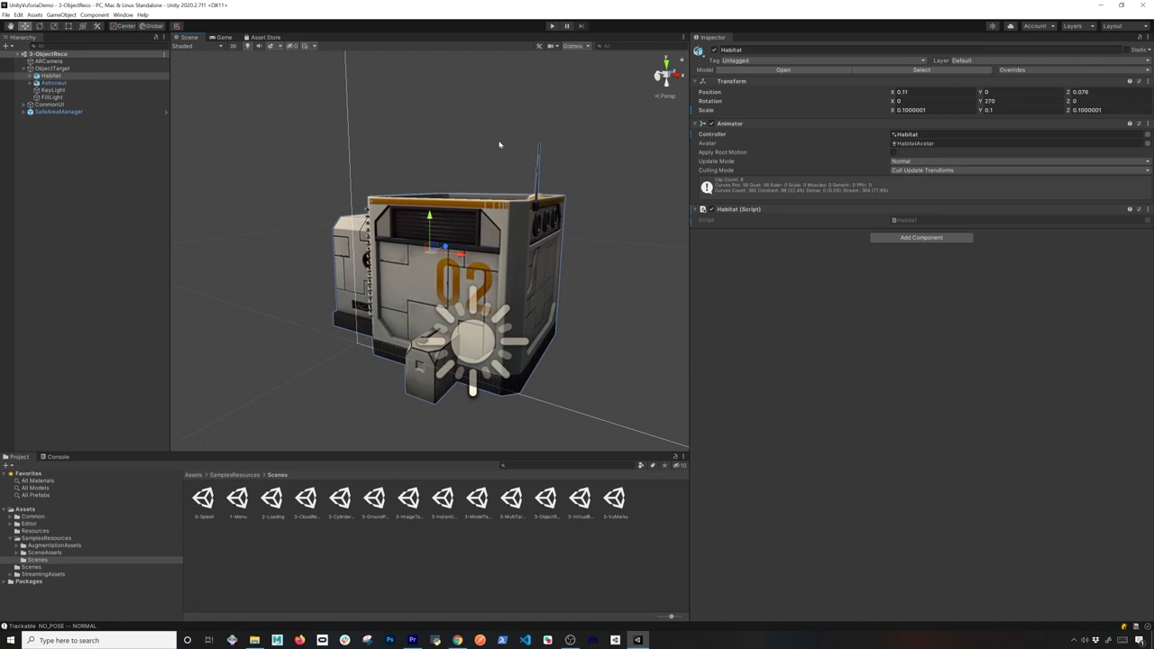
{"action": "left_click_drag", "start_coordinate": [422, 263], "coordinate": [480, 264], "text": "alt"}
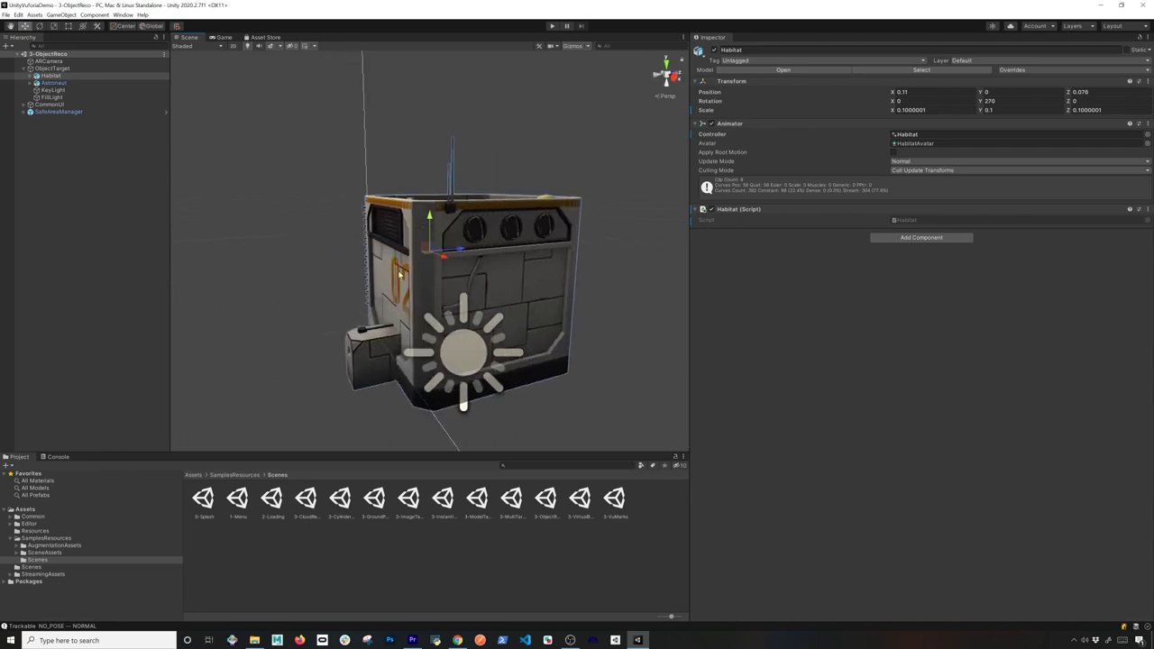
{"action": "left_click_drag", "start_coordinate": [401, 276], "coordinate": [475, 282], "text": "alt"}
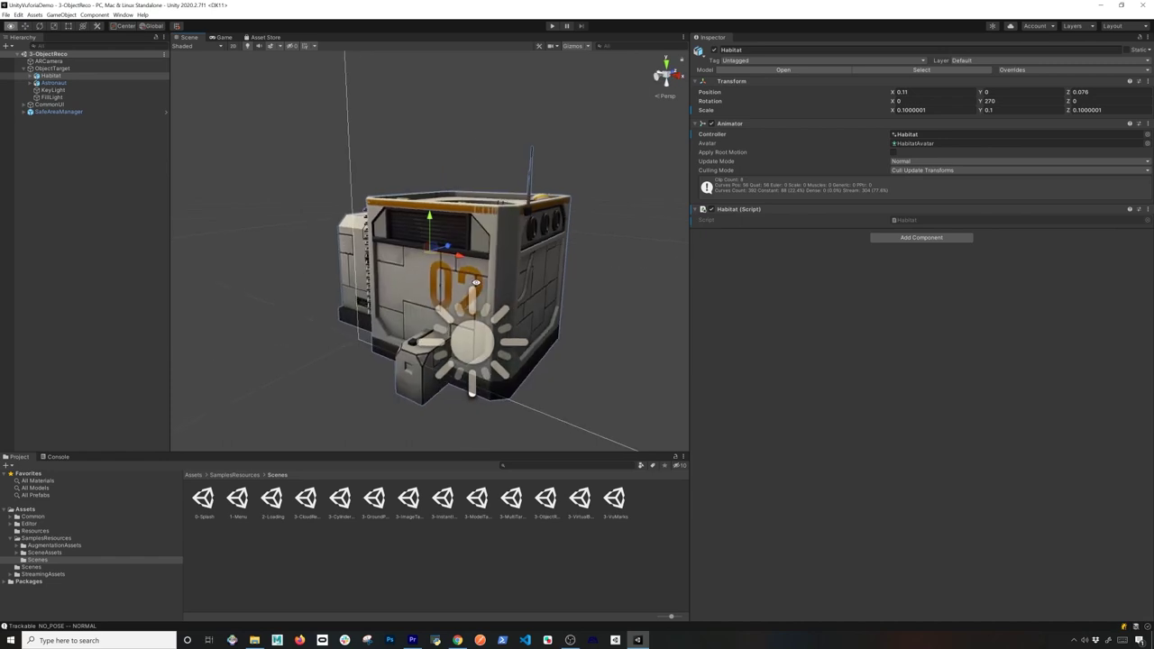
Open the 3-VirtualButtons sample scene and examine its image targets and augmentations from different angles.
{"action": "double_click", "coordinate": [580, 501]}
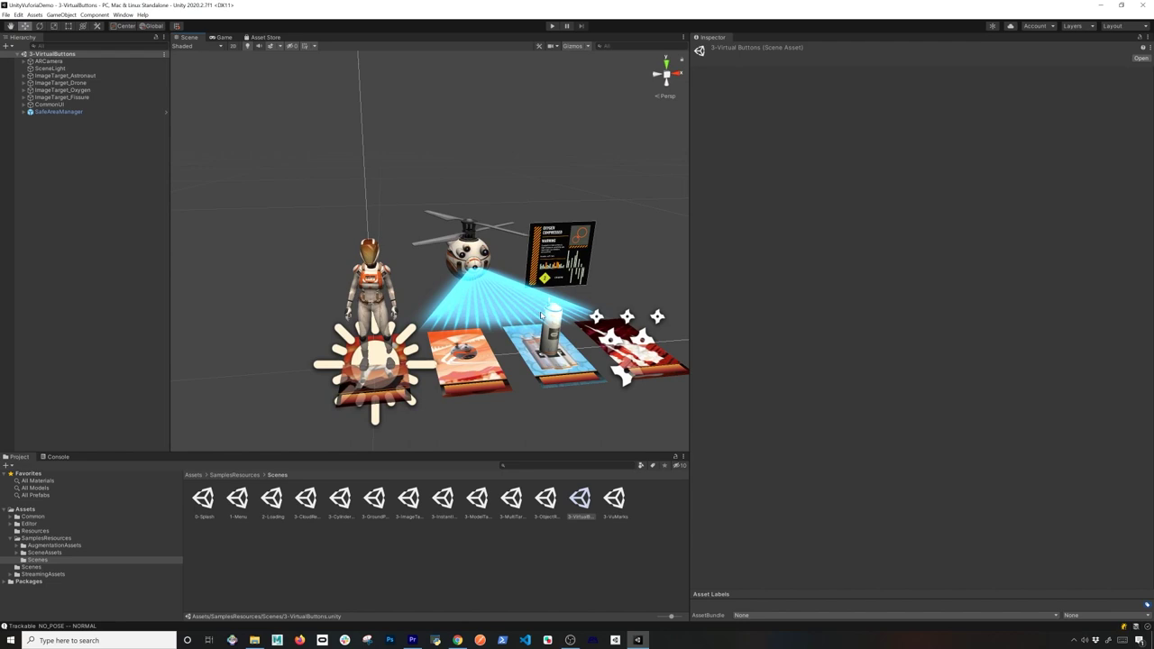
{"action": "left_click_drag", "start_coordinate": [541, 315], "coordinate": [514, 206], "text": "alt"}
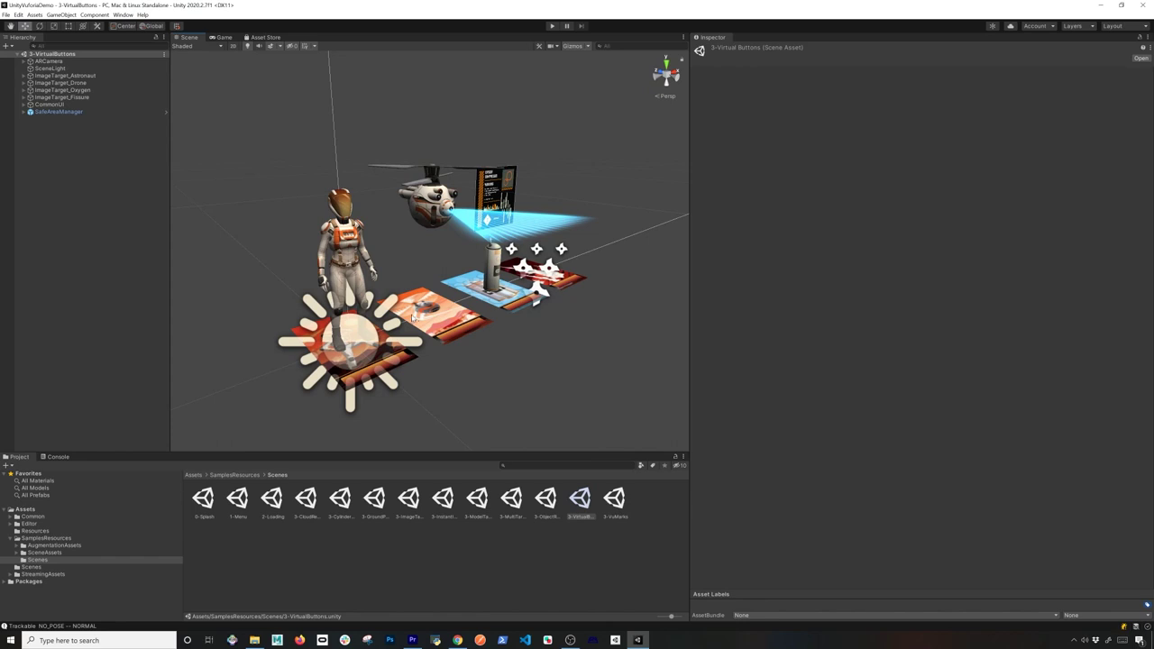
{"action": "left_click_drag", "start_coordinate": [541, 254], "coordinate": [401, 217], "text": "alt"}
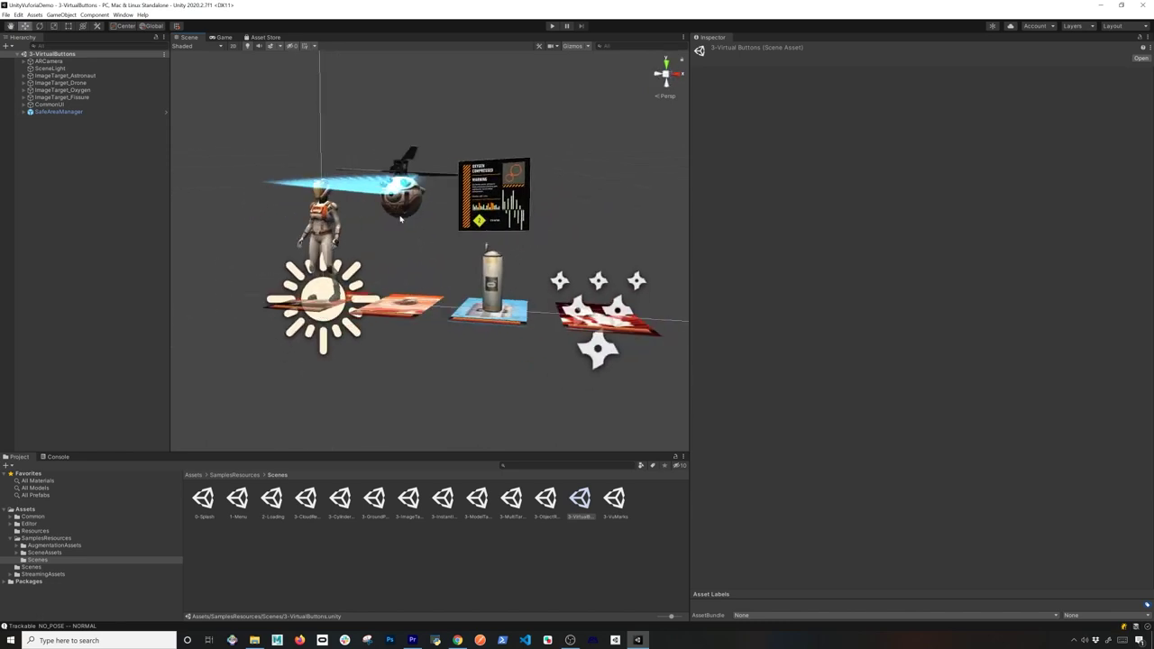